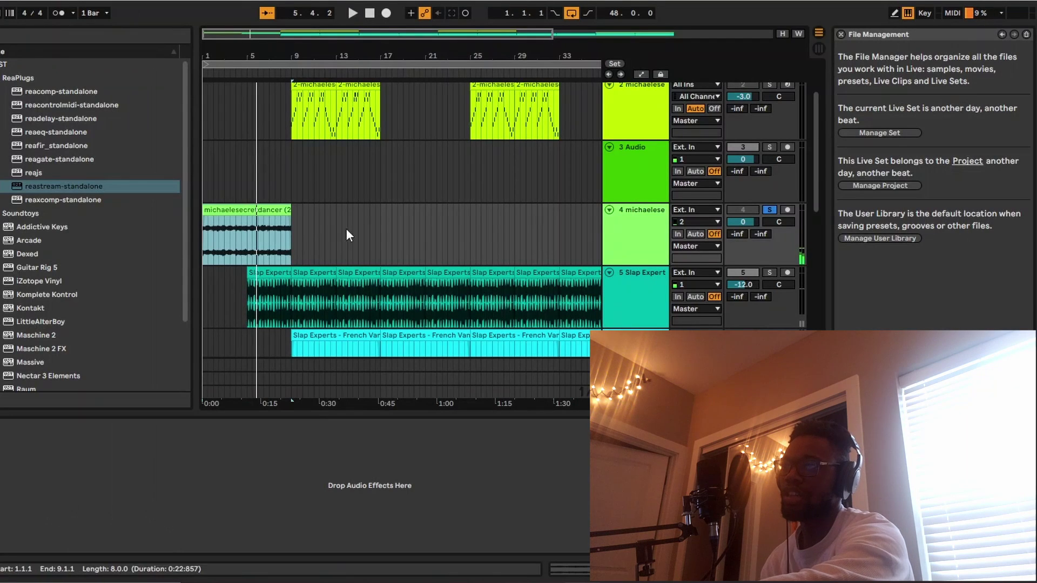
- Turn off solo on track 4 and open the clip properties of its intro sample at bar 1
left_click(770, 210)
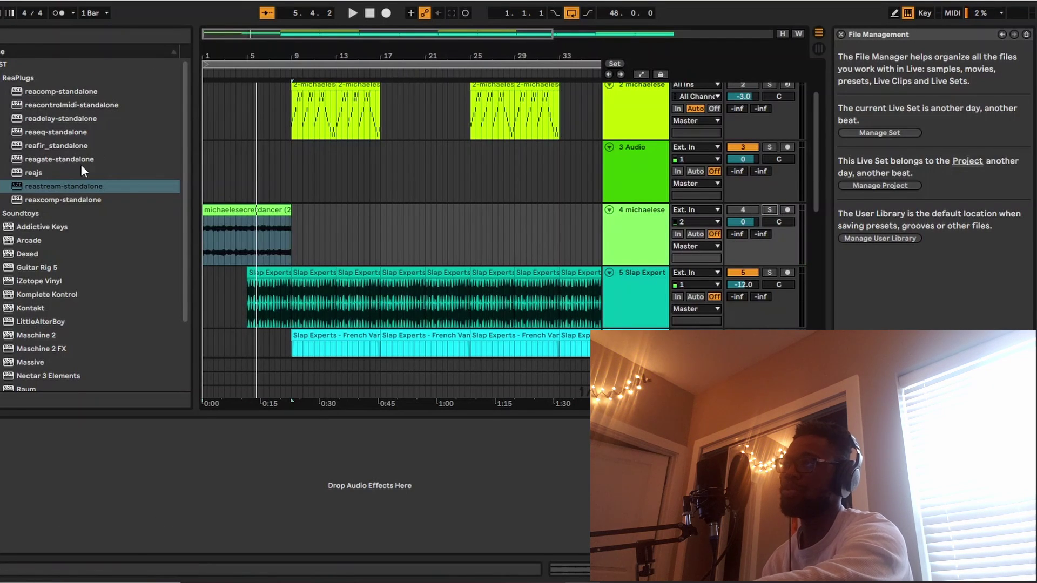
left_click(223, 212)
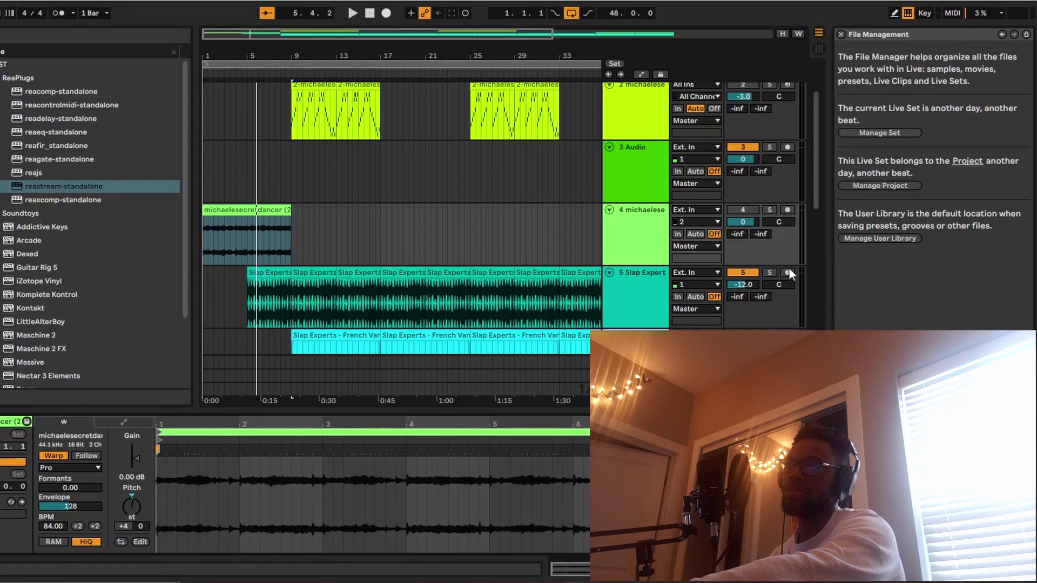
- Play the first drum loop clip on track 5 in solo from bar 5, finishing with solo switched off
left_click(278, 271)
key("space")
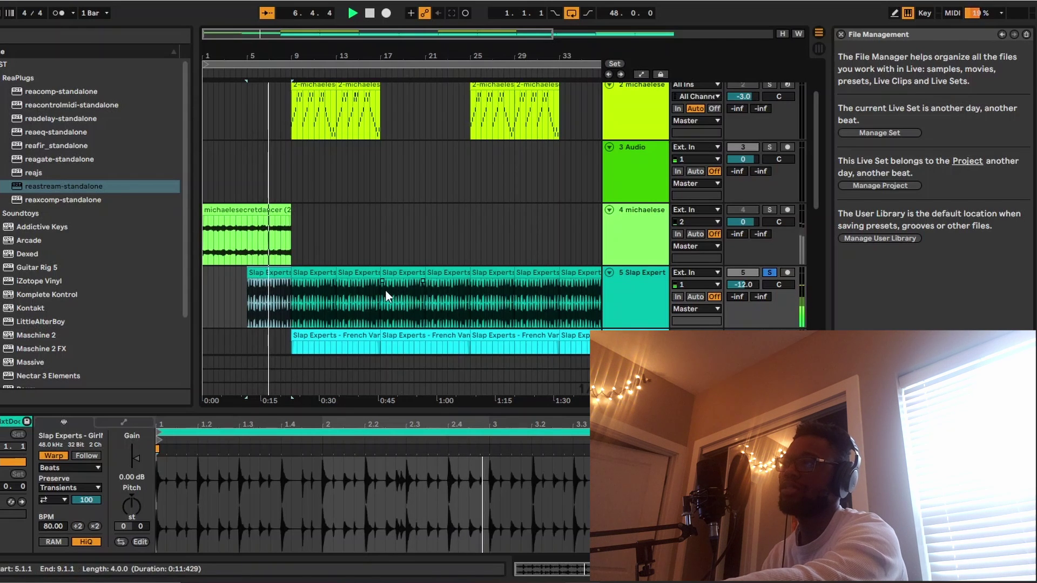
left_click(771, 272)
key("space")
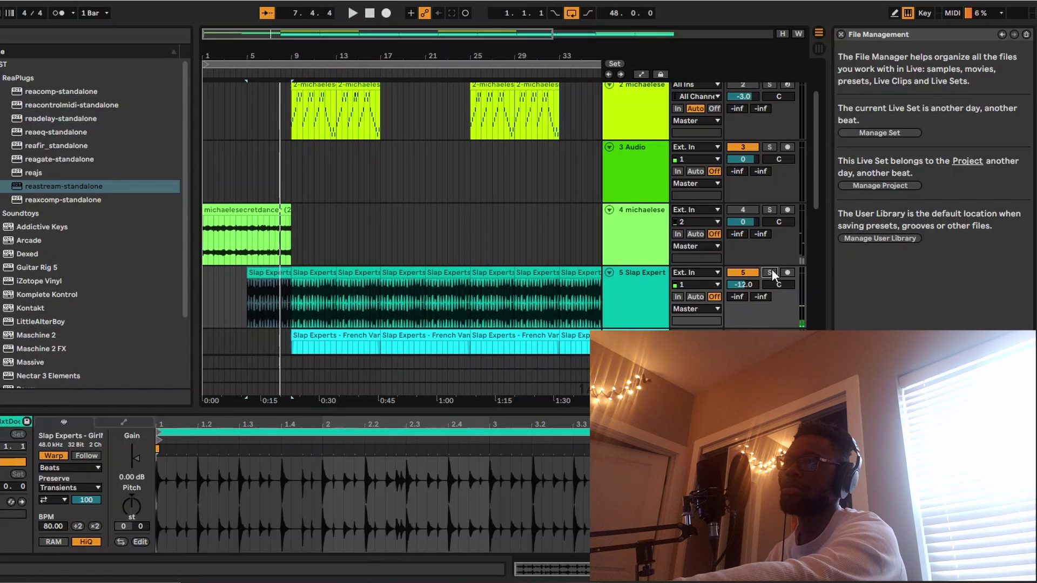
- Activate track 4 and play the intro sample together with the drum loop up to bar 8
left_click(747, 210)
key("space")
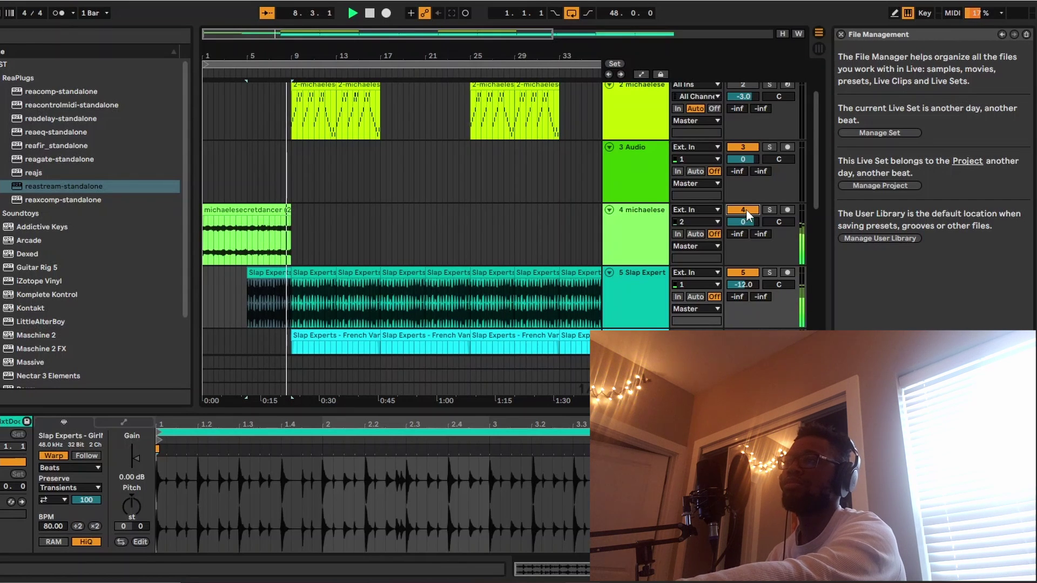
key("space")
- Open the first Slap Experts French Vanilla clip on track 6 and listen to the section starting at bar 9
scroll(746, 209, "down", 5)
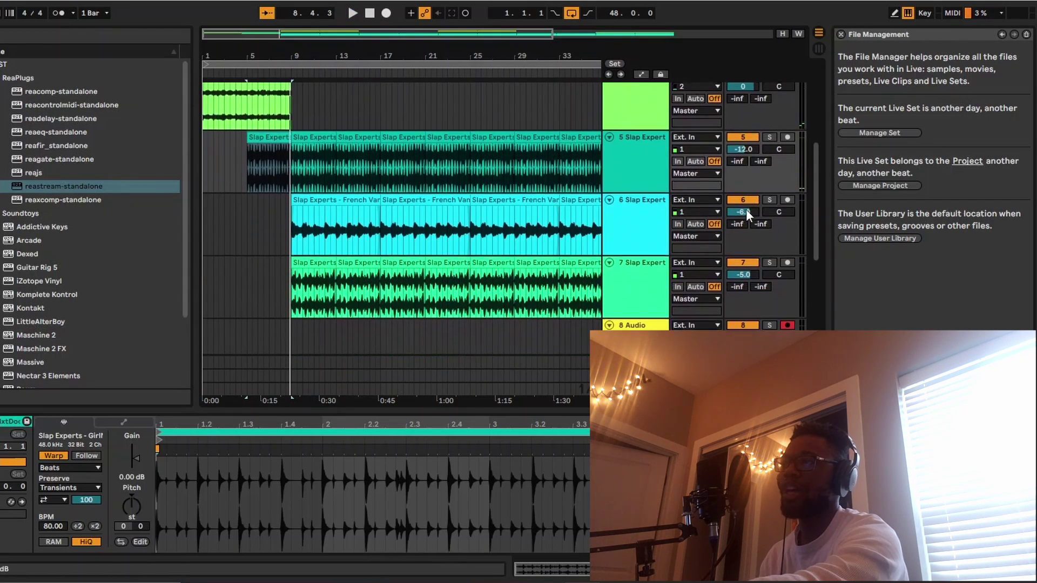
left_click(340, 246)
left_click(347, 199)
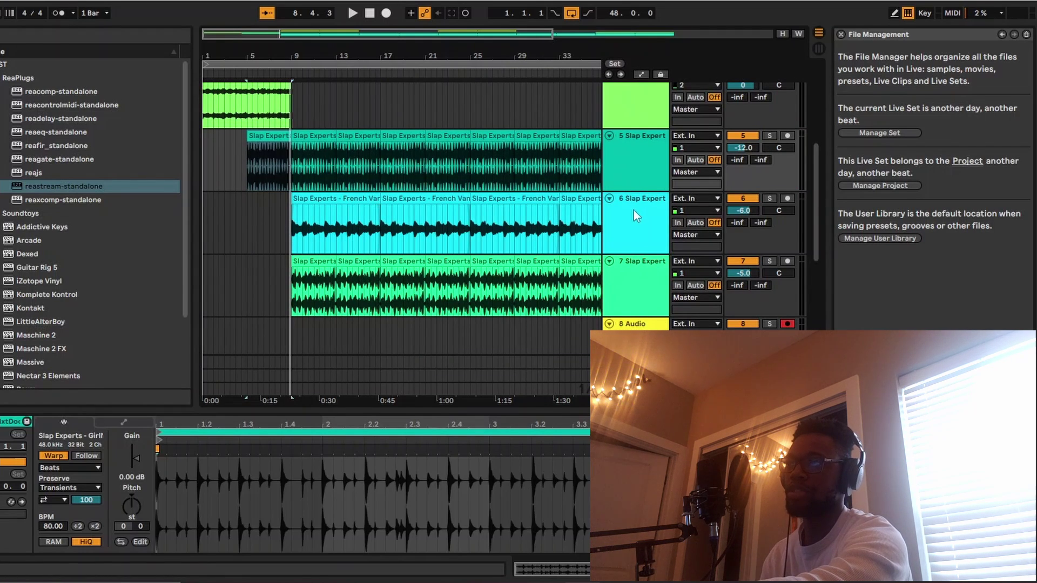
left_click(332, 206)
scroll(332, 206, "up", 3)
scroll(331, 206, "down", 2)
key("space")
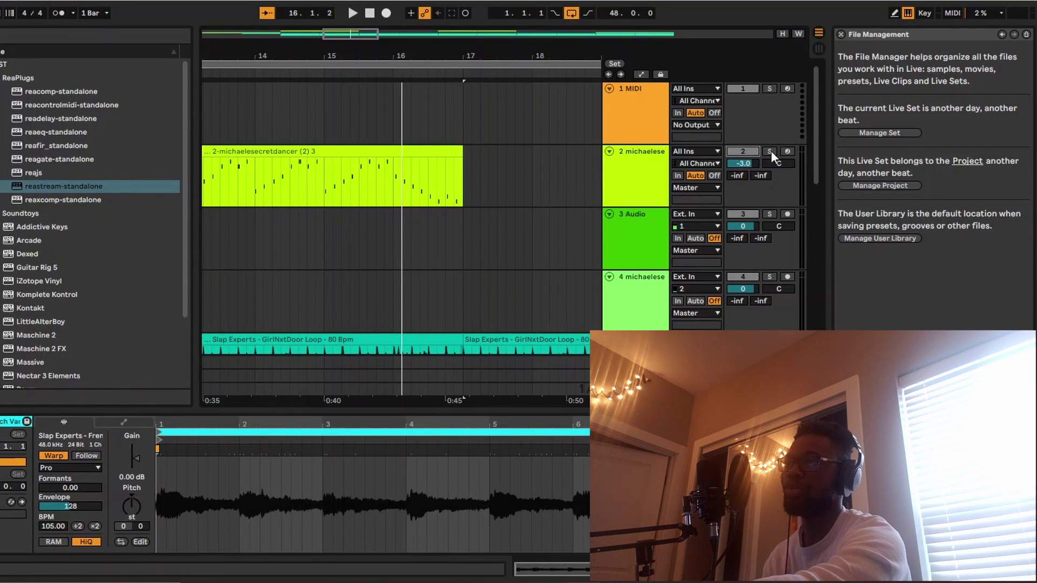
- Audition the chopped sample on track 2 in solo, and play the full arrangement from bar 9 with solo off
left_click(770, 151)
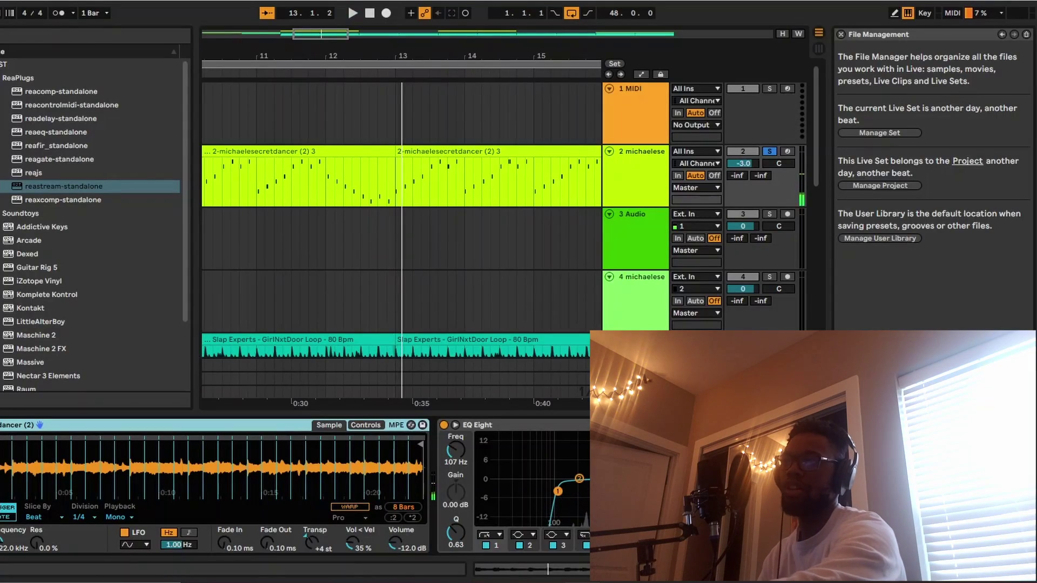
left_click(770, 152)
key("space")
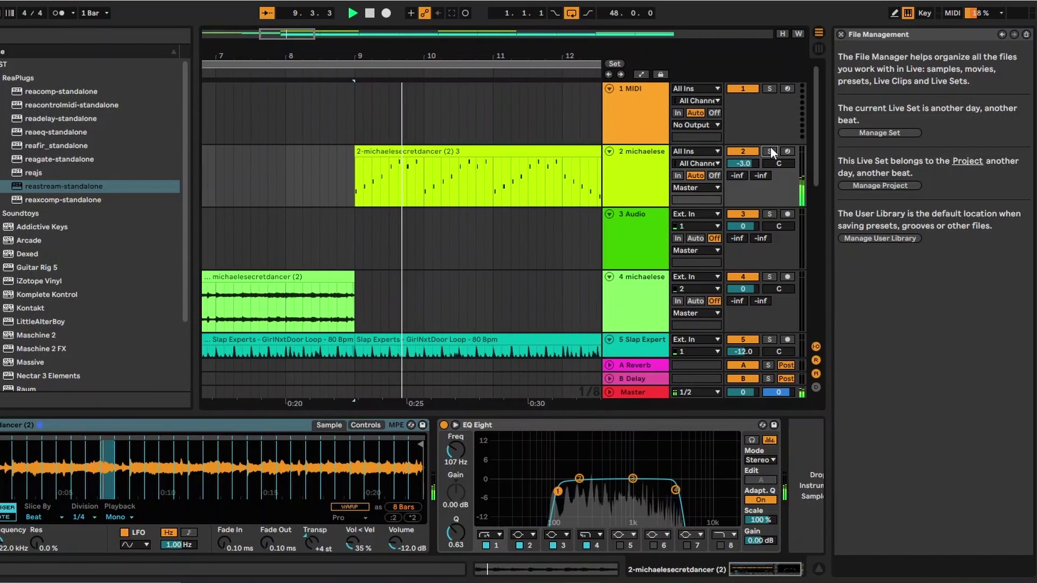
- Examine the arrangement of all tracks during playback, from the chopped sample on track 2 down to the loops on tracks 6 and 7
scroll(564, 252, "down", 5)
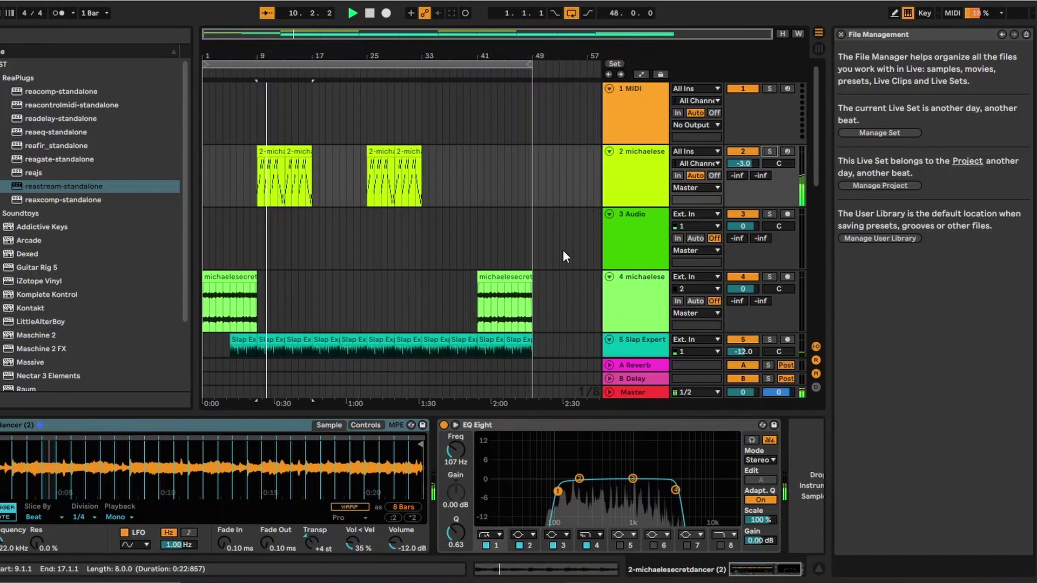
scroll(433, 207, "down", 3)
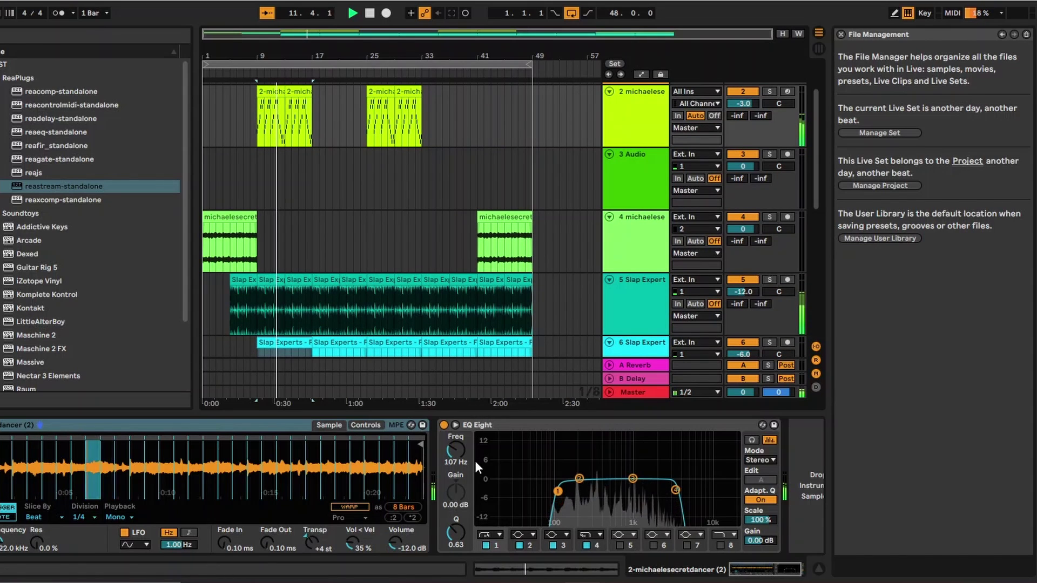
scroll(532, 314, "down", 1)
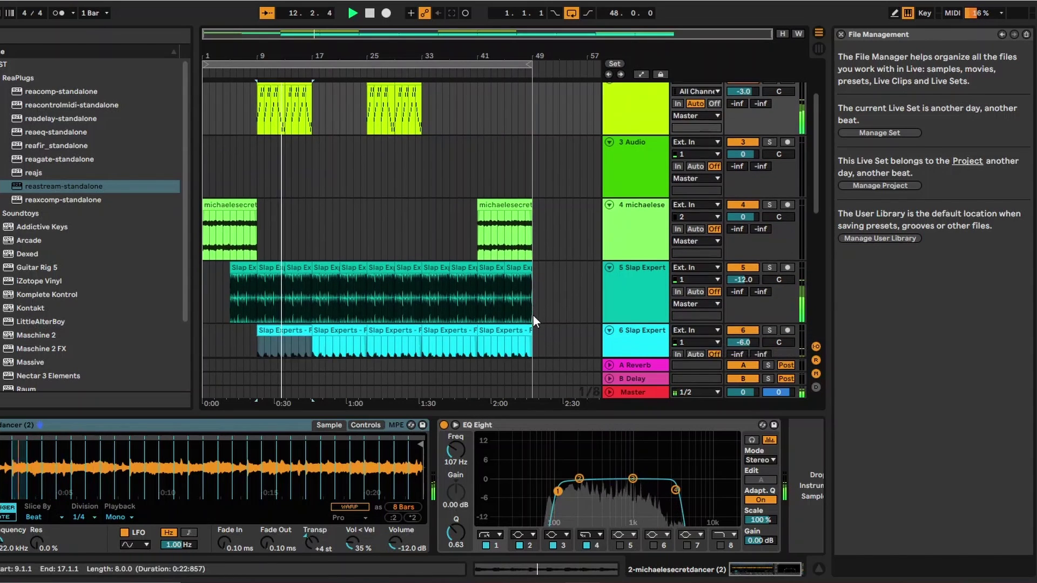
scroll(534, 322, "down", 1)
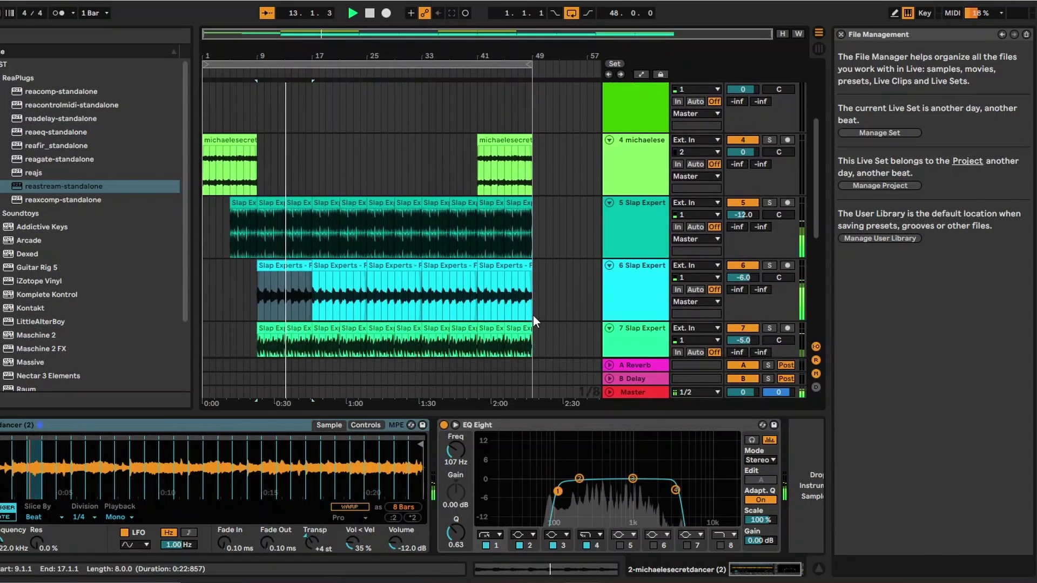
scroll(534, 321, "down", 3)
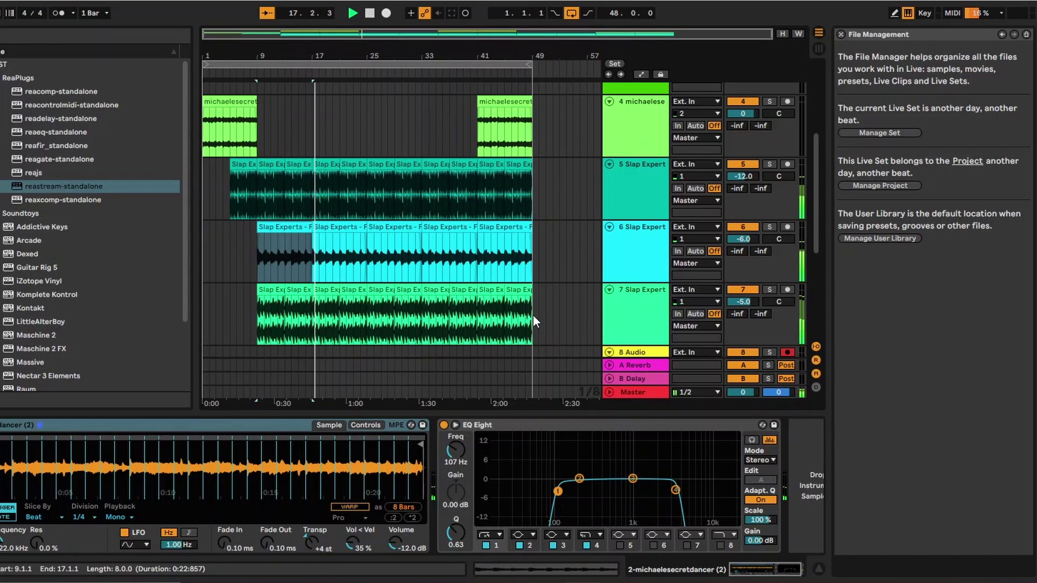
scroll(422, 181, "up", 3)
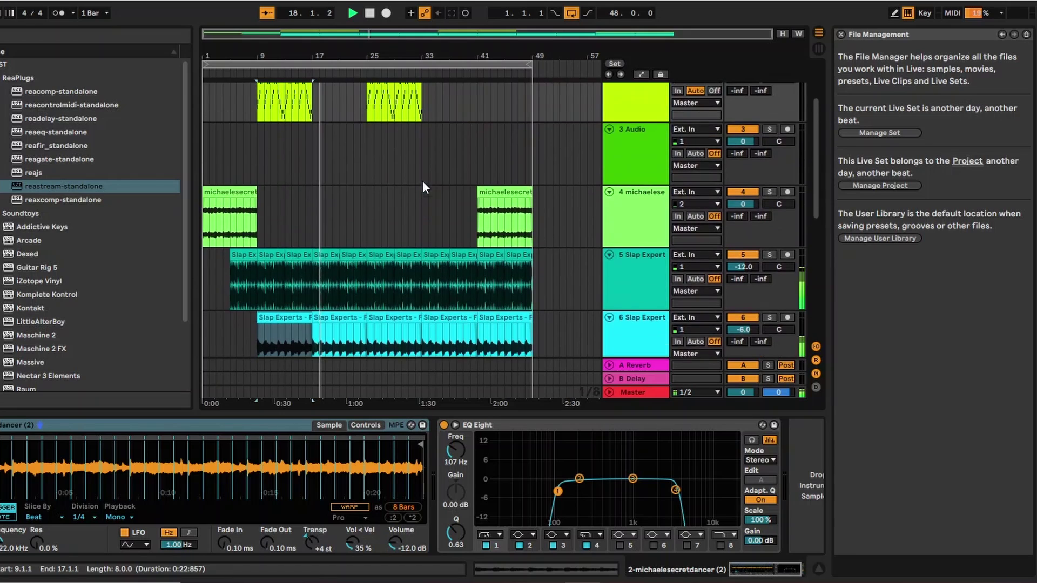
scroll(422, 184, "up", 2)
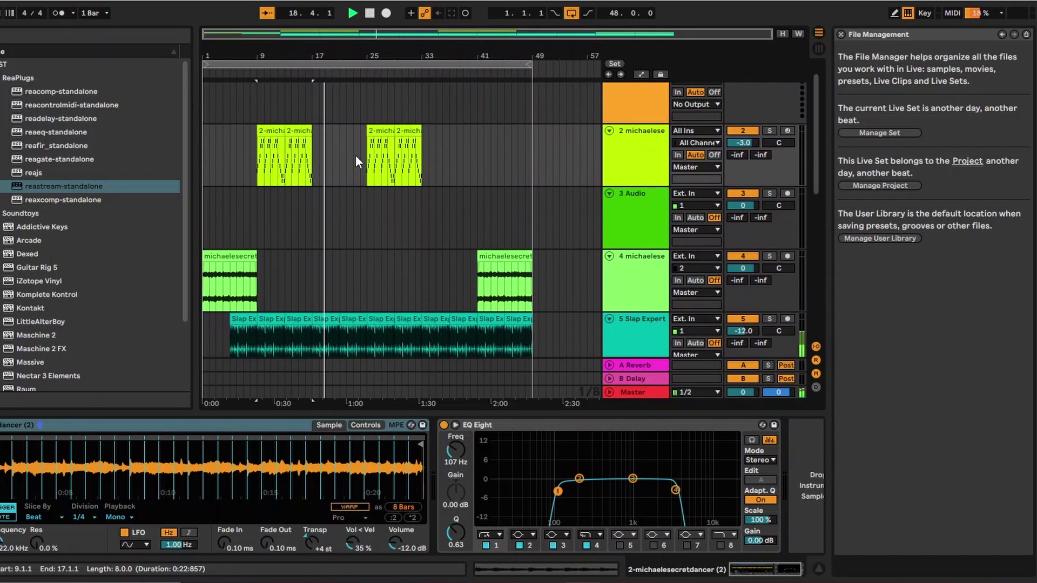
scroll(344, 231, "down", 3)
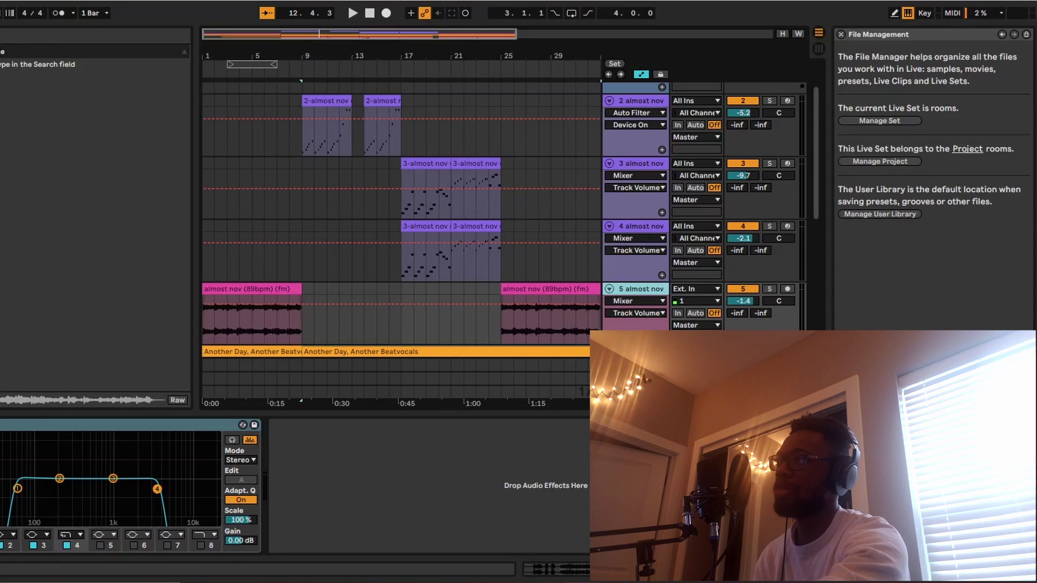
- In the rooms Live Set, select the almost nov (89bpm) clip at bar 1 on track 5 and play it in solo
key("ctrl+f")
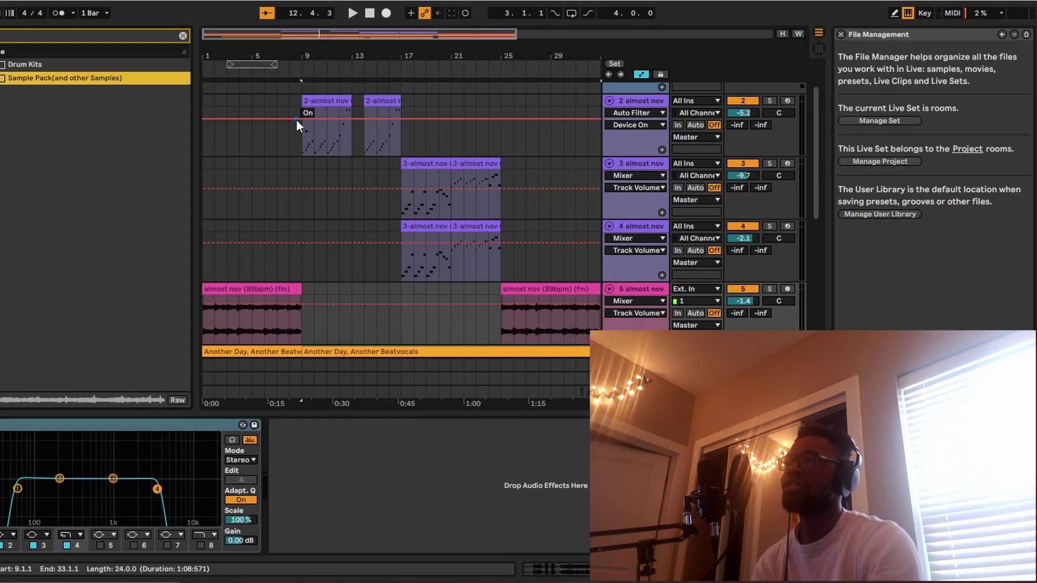
left_click(231, 290)
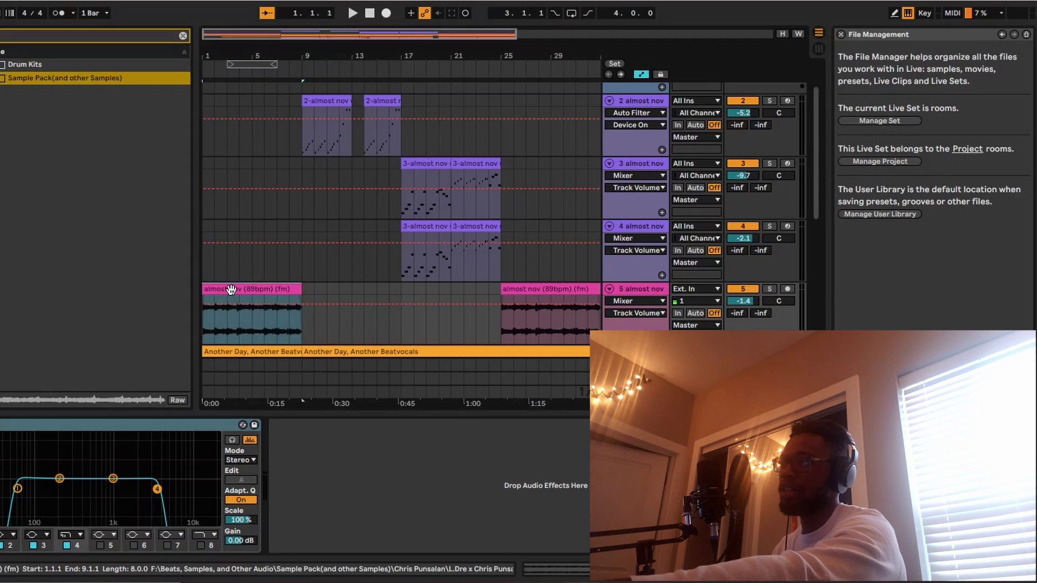
key("space")
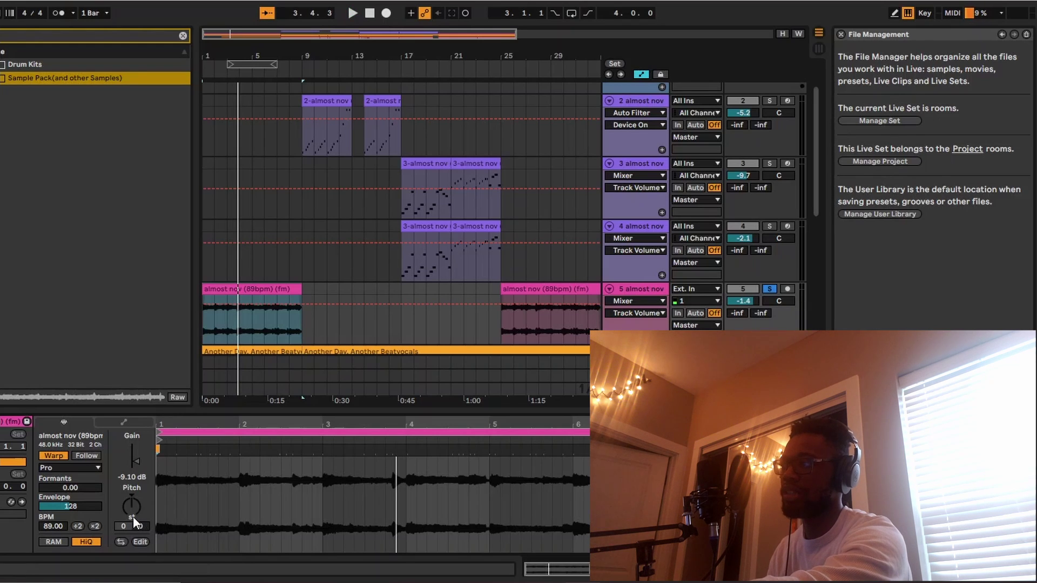
- Play the L.Dre 404 Drum Loop intro clip on track 8 in solo and display the track's Auto Filter
scroll(278, 264, "down", 5)
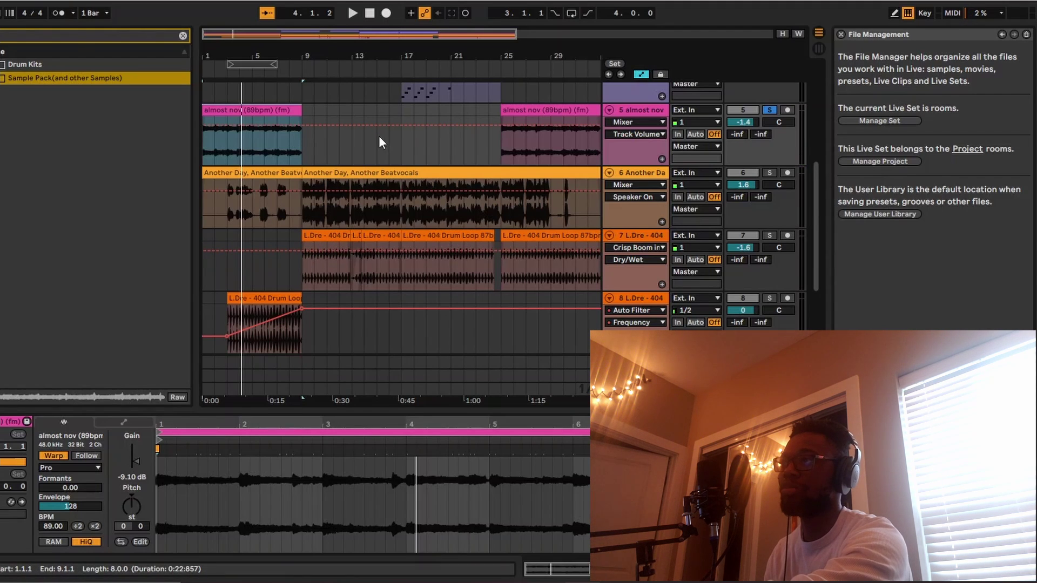
scroll(378, 135, "up", 4)
scroll(380, 141, "up", 3)
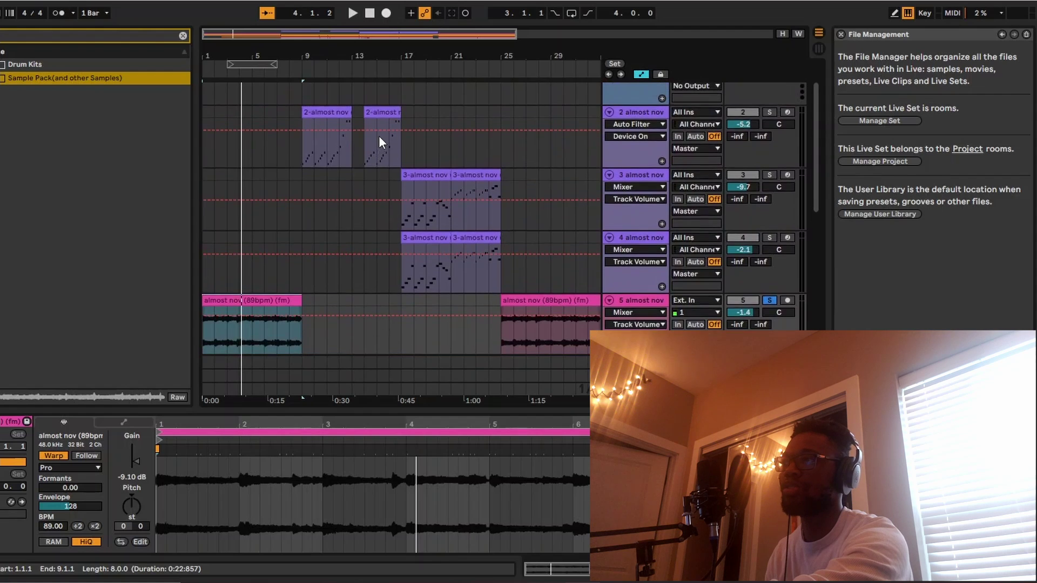
scroll(380, 142, "down", 5)
scroll(380, 141, "down", 1)
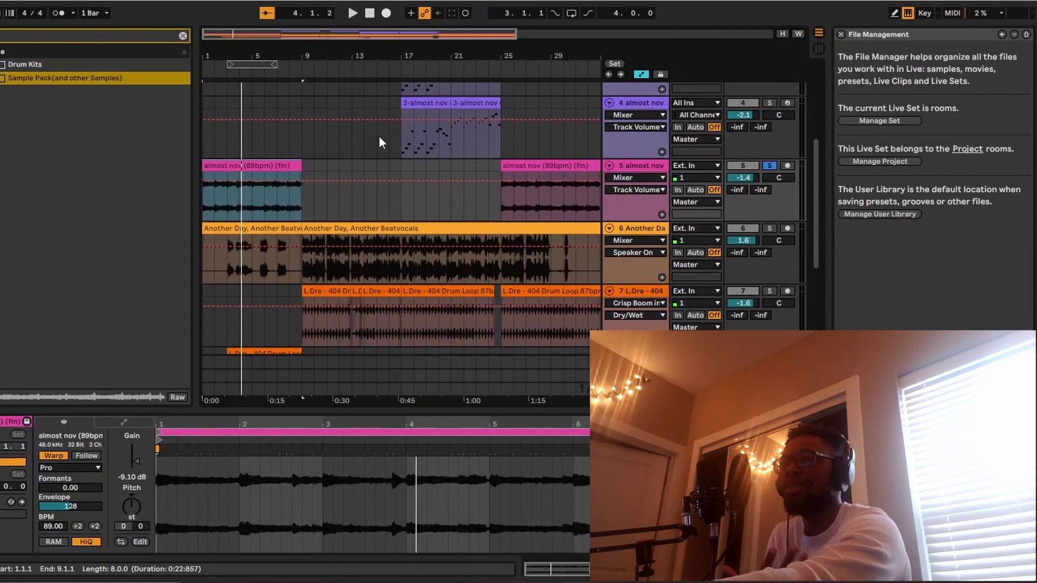
scroll(378, 135, "down", 3)
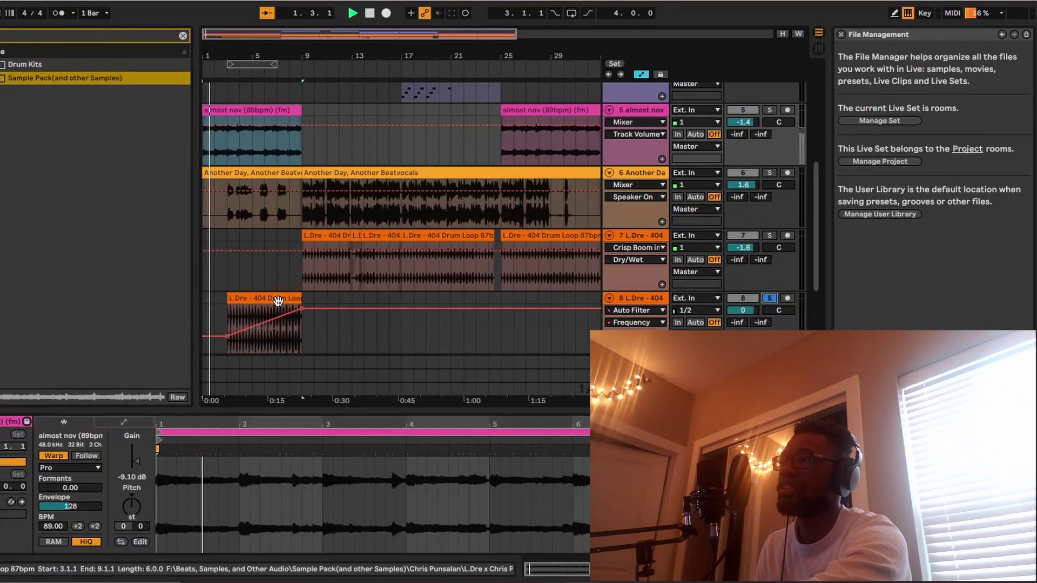
left_click(277, 300)
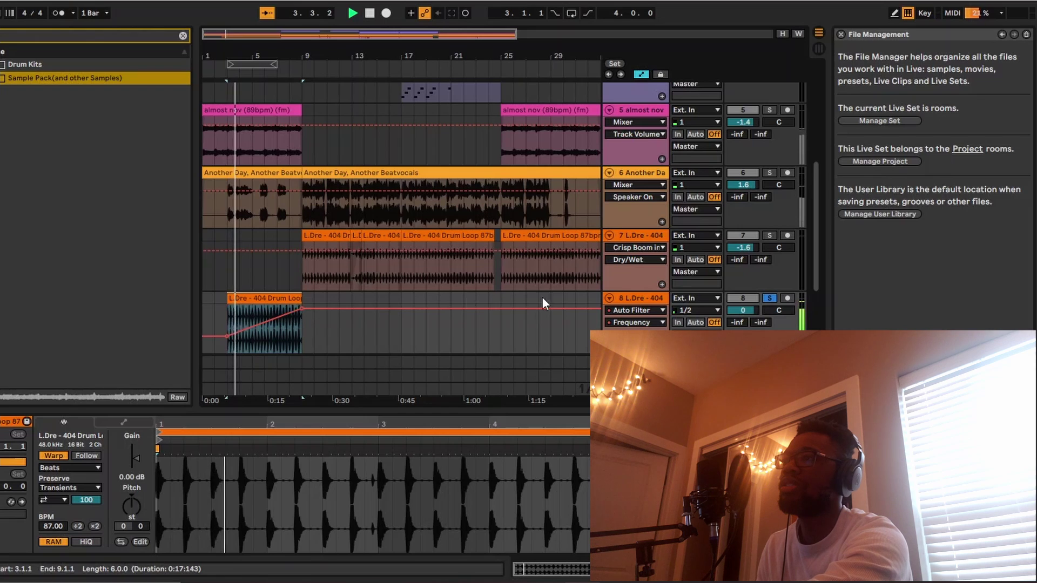
left_click(629, 298)
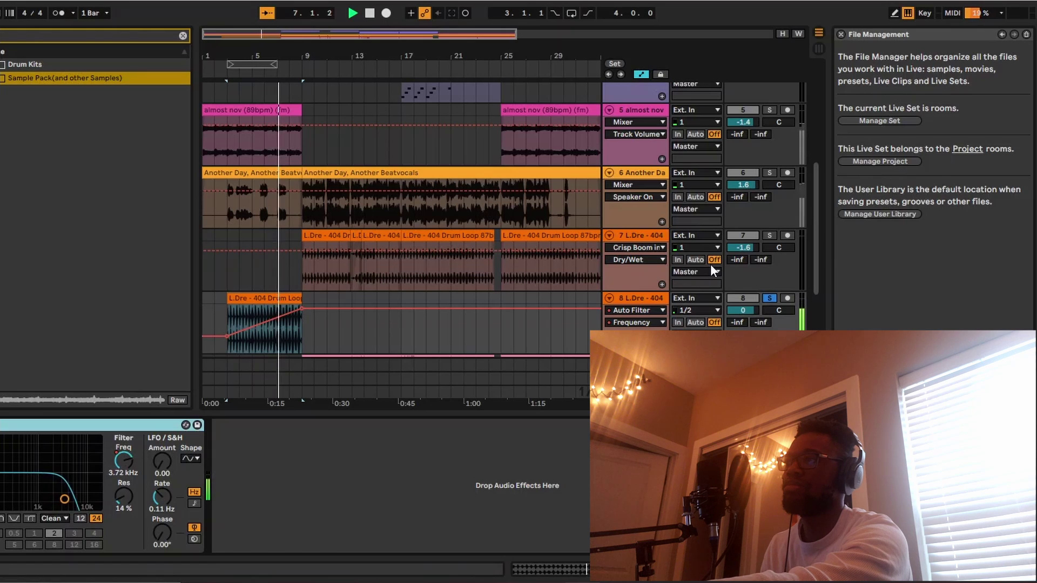
- Turn off solo on track 8, mute the Another Day vocal track 6, and stop playback after the bar 9 entry
left_click(770, 298)
left_click(743, 173)
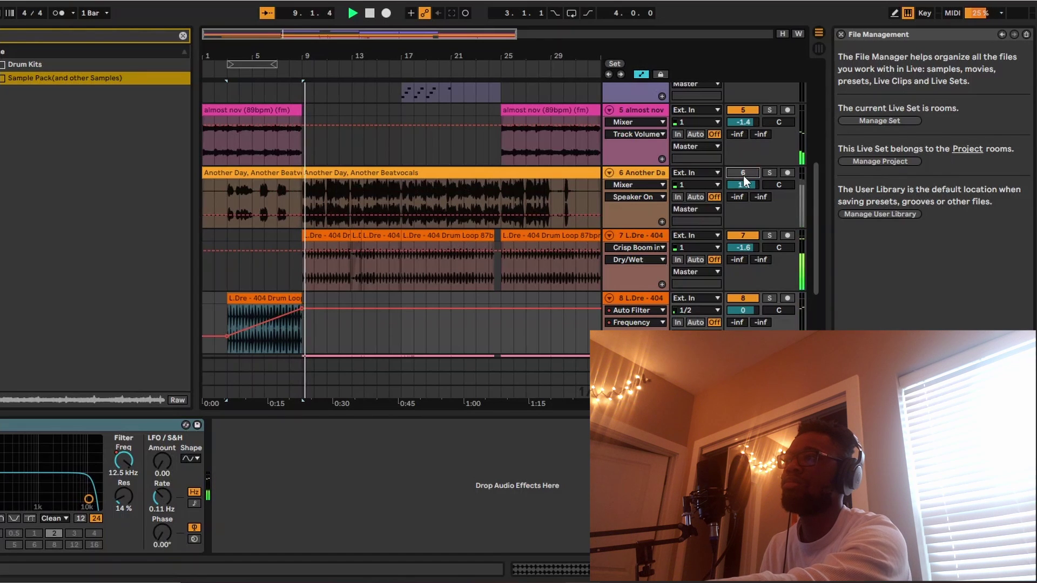
key("space")
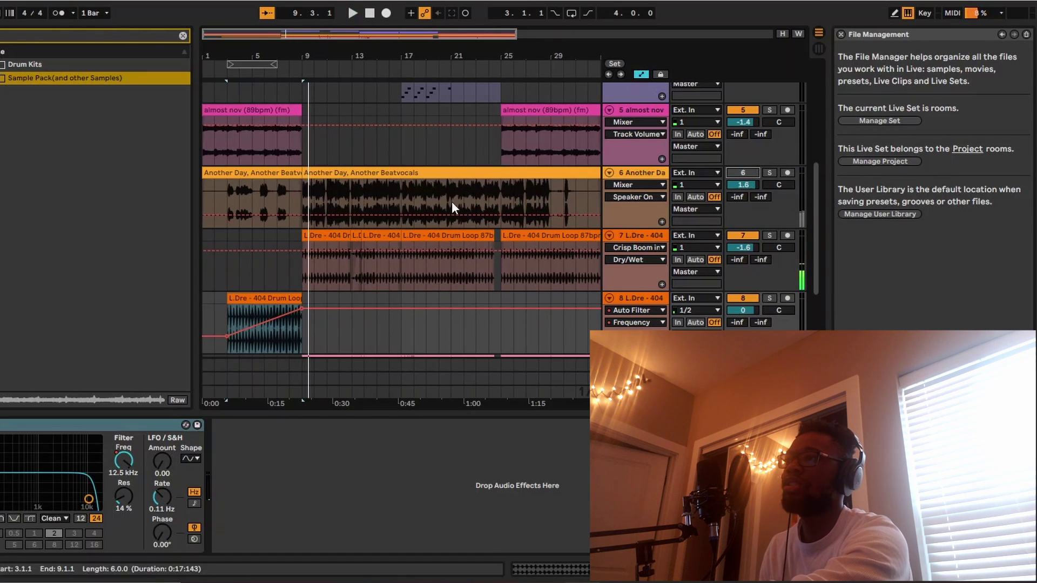
- Play the Cymatics Servida Melody Loop on track 9 in solo from bar 9, and select the short cut clip at bar 13
scroll(388, 236, "down", 4)
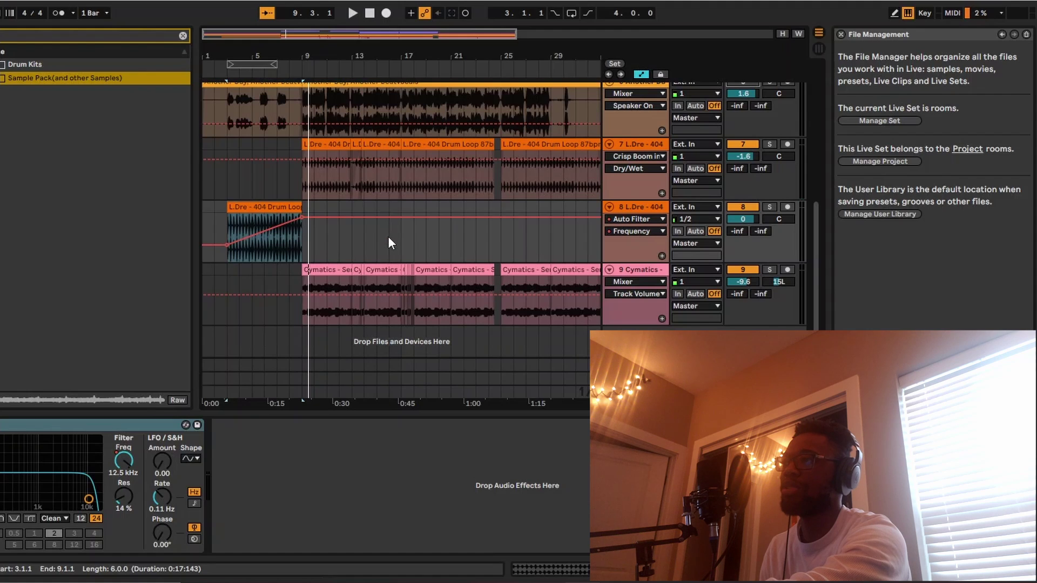
left_click(327, 270)
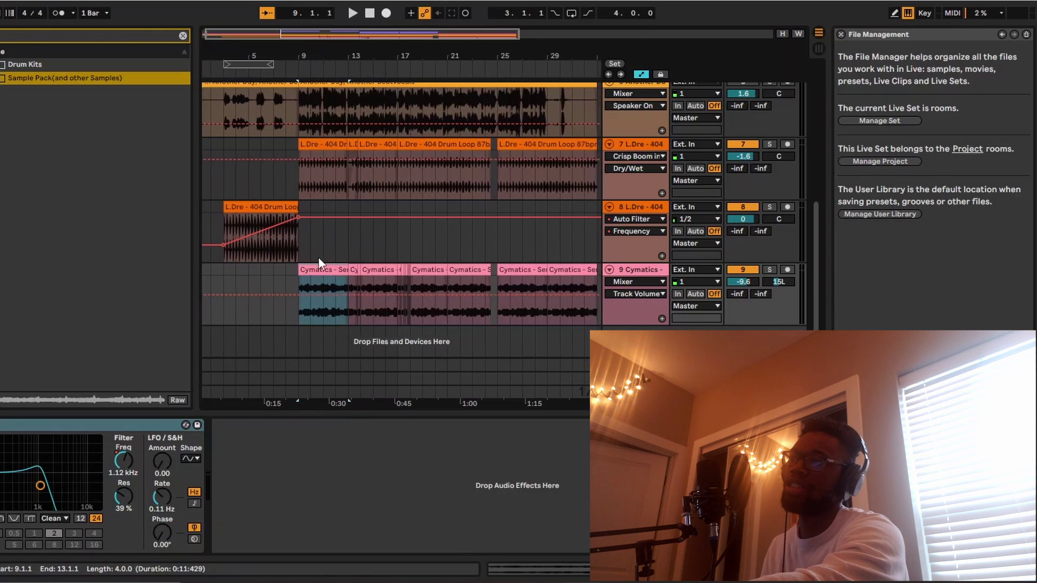
key("plus")
key("plus")
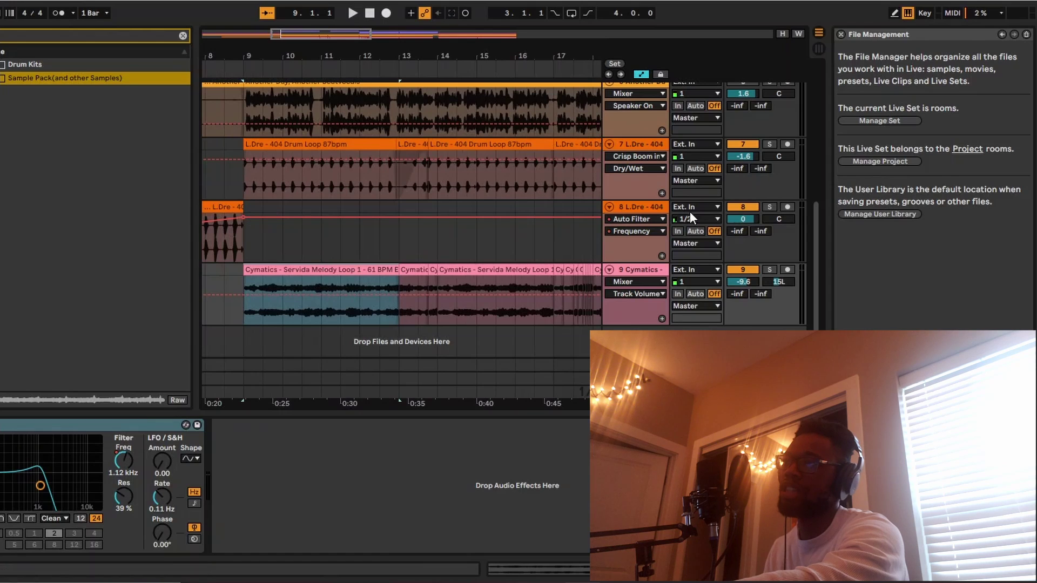
left_click(766, 268)
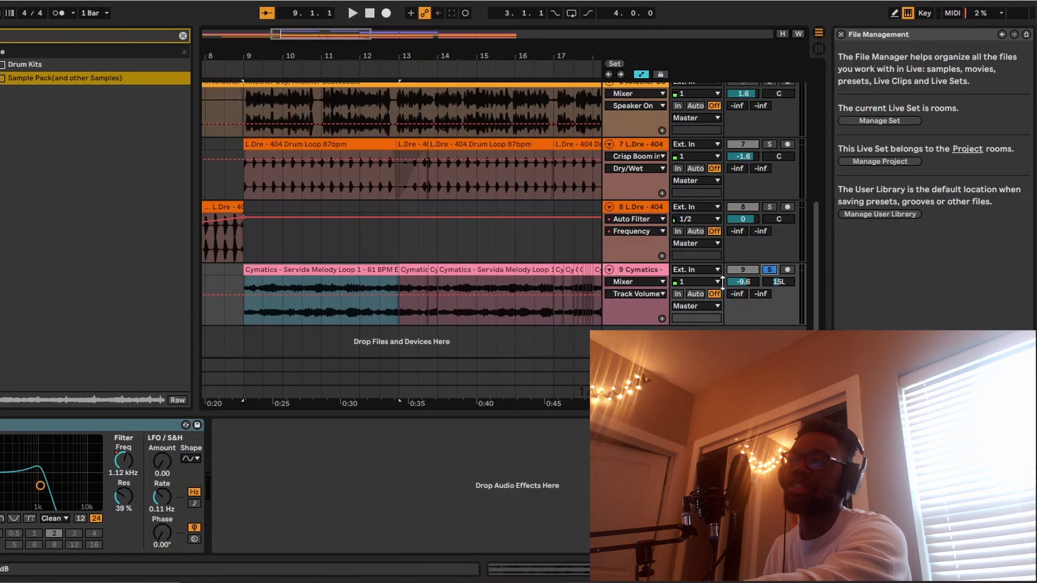
key("space")
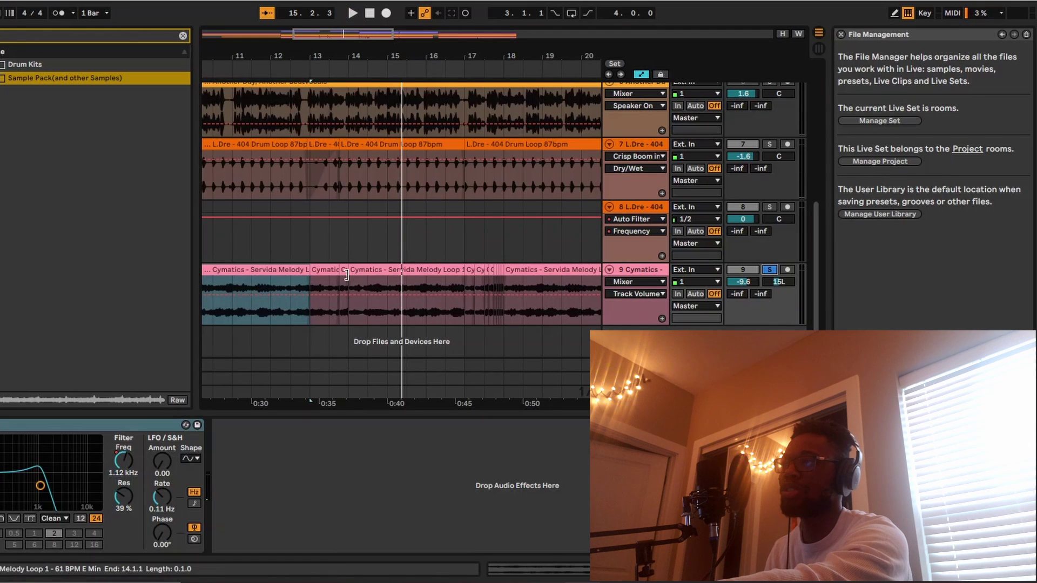
left_click(316, 271)
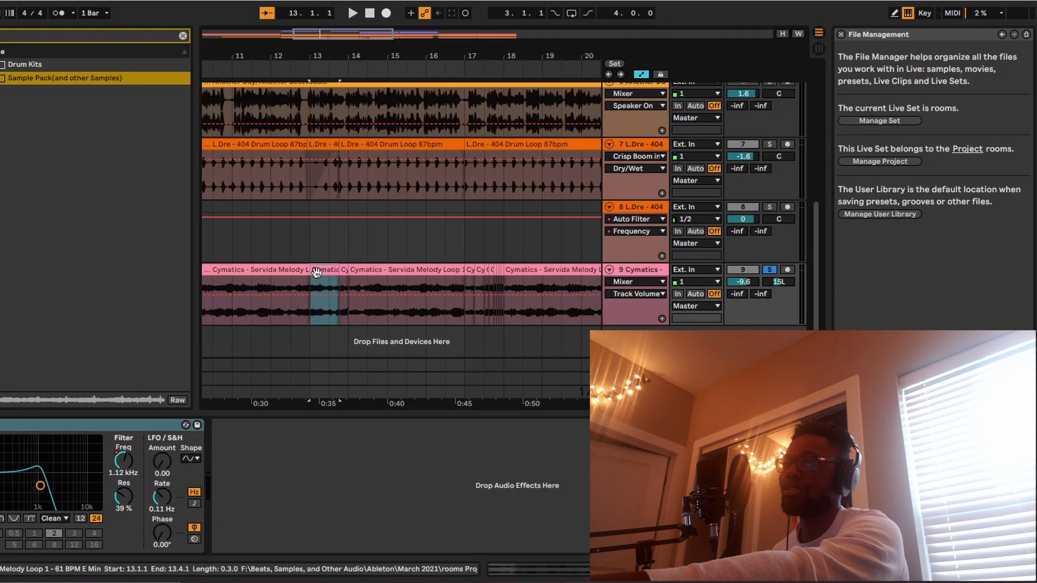
- Play the Cymatics Servida Melody Loop on track 9 in solo from the short cut clip at bar 13
key("space")
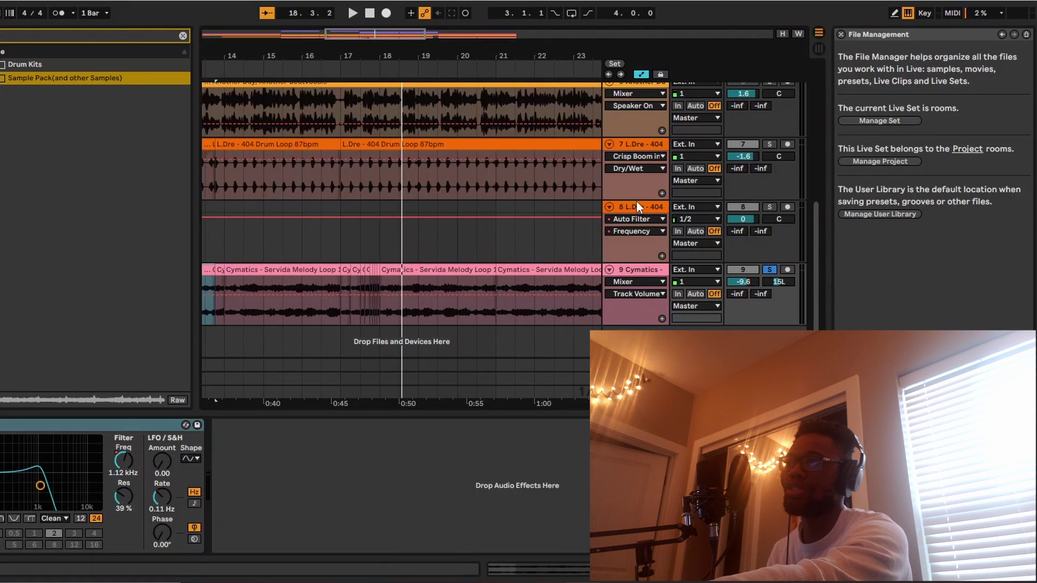
scroll(636, 191, "up", 3)
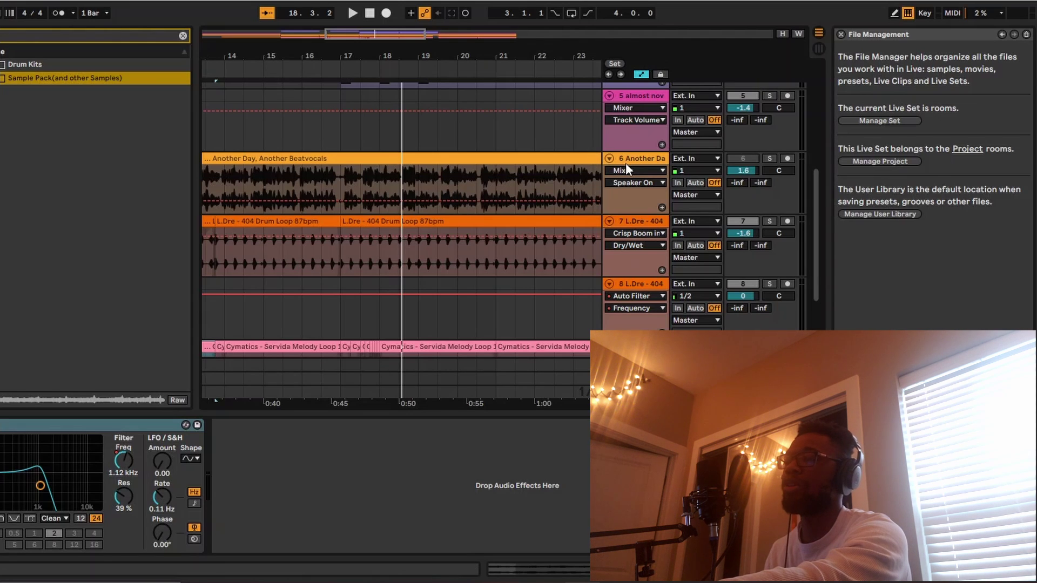
scroll(626, 165, "down", 3)
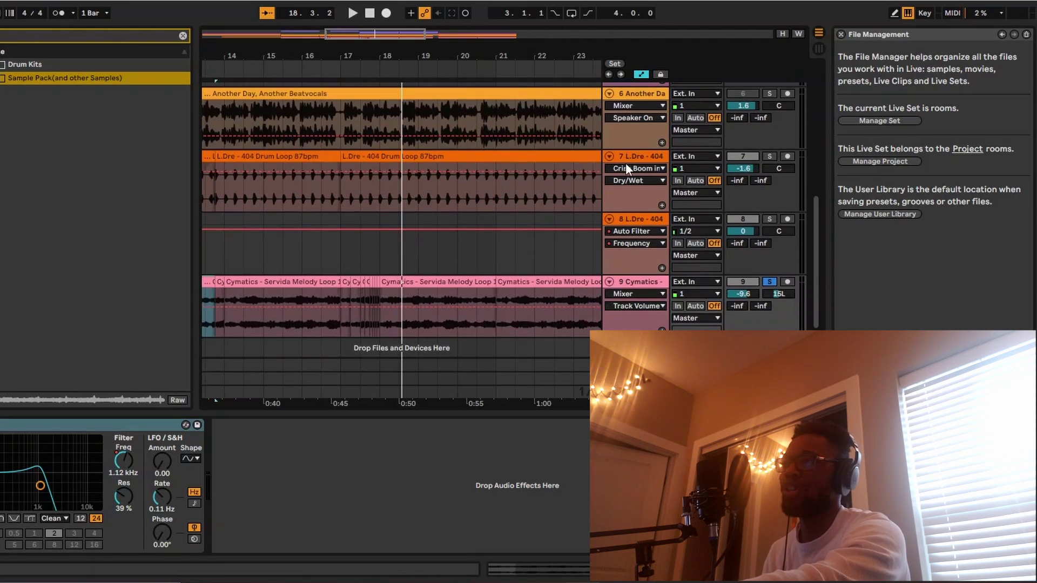
- Select the 2-almost nov (89bpm) chop clip at bar 9 on track 2 and play it in solo
scroll(625, 163, "up", 5)
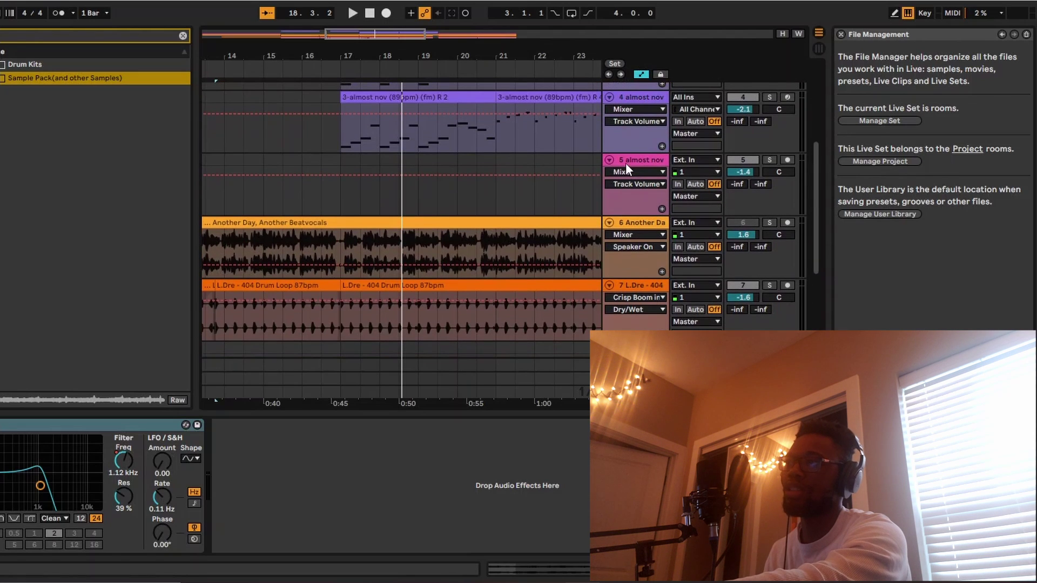
scroll(625, 163, "up", 6)
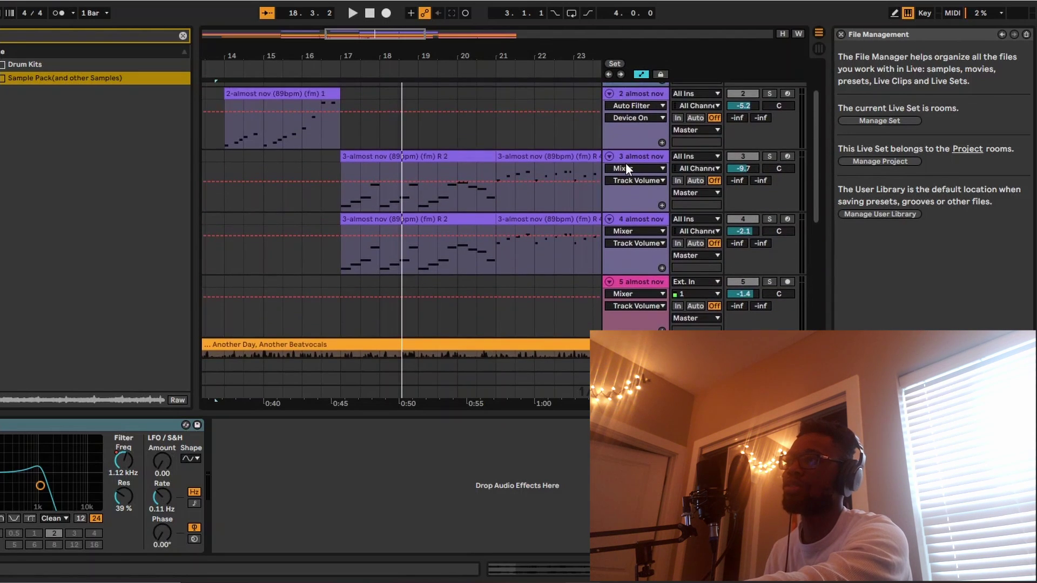
scroll(393, 134, "left", 7)
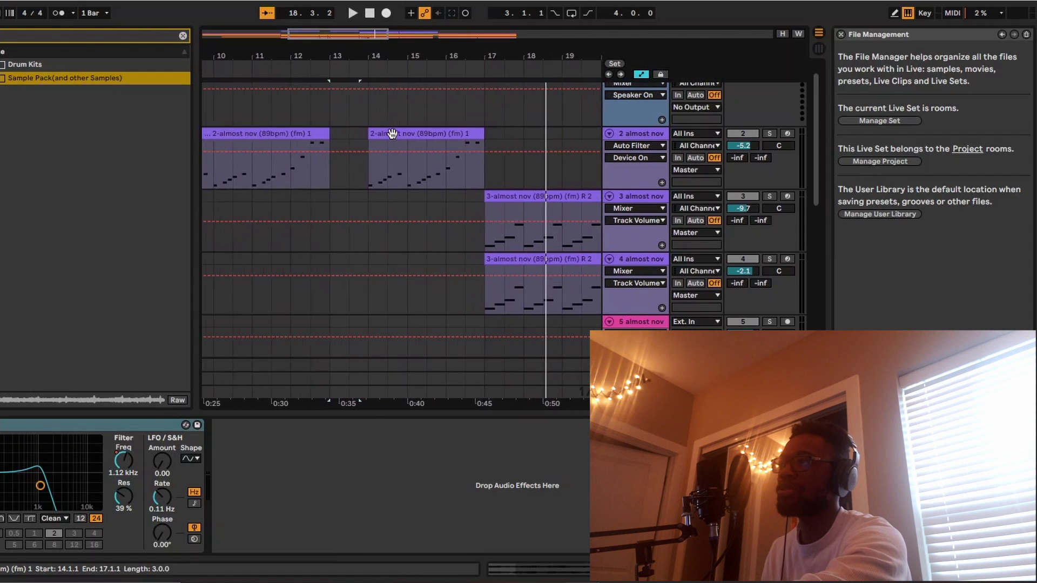
scroll(392, 134, "left", 3)
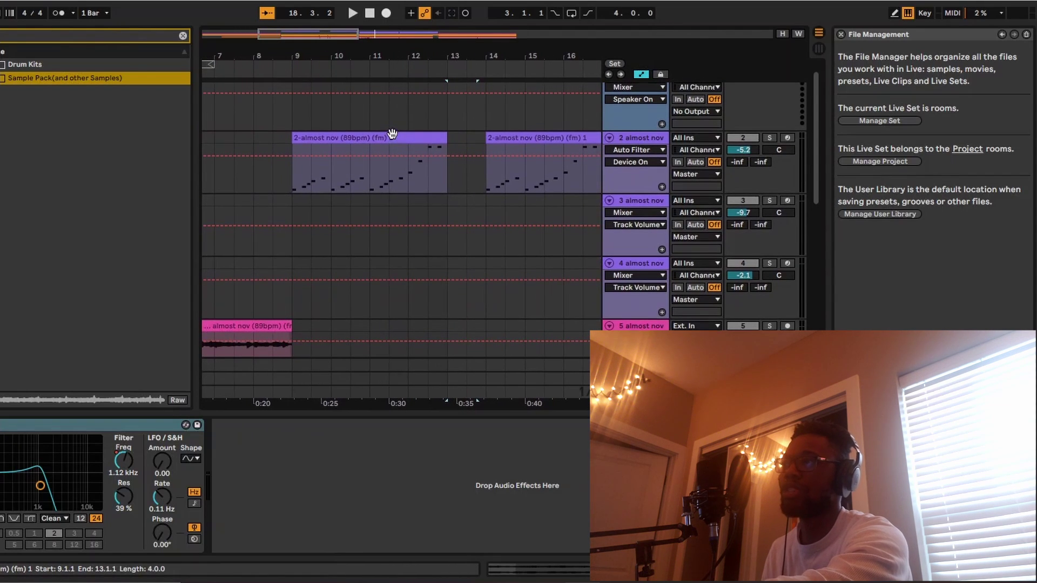
scroll(390, 140, "down", 5)
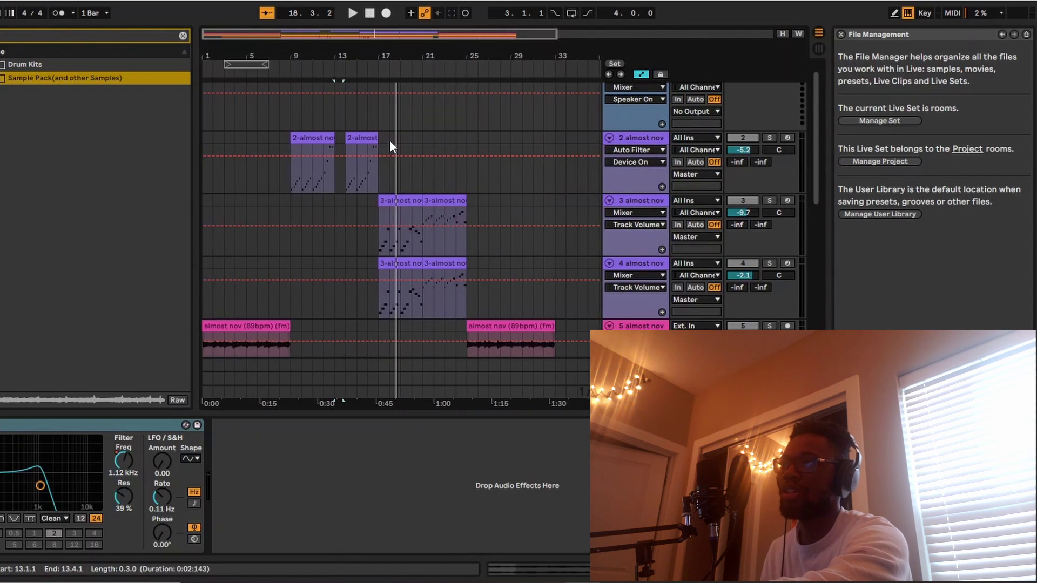
left_click(312, 139)
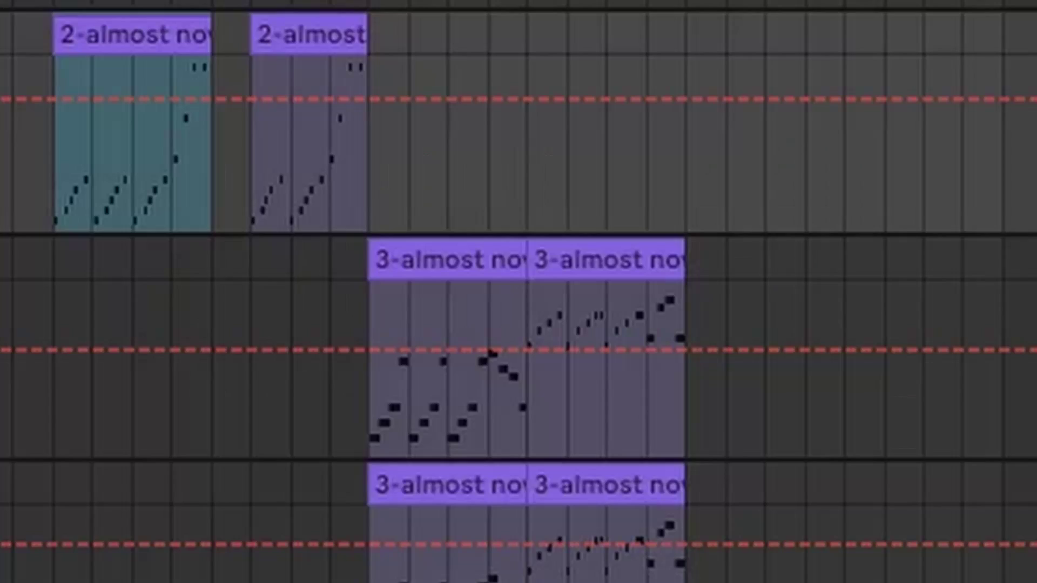
key("space")
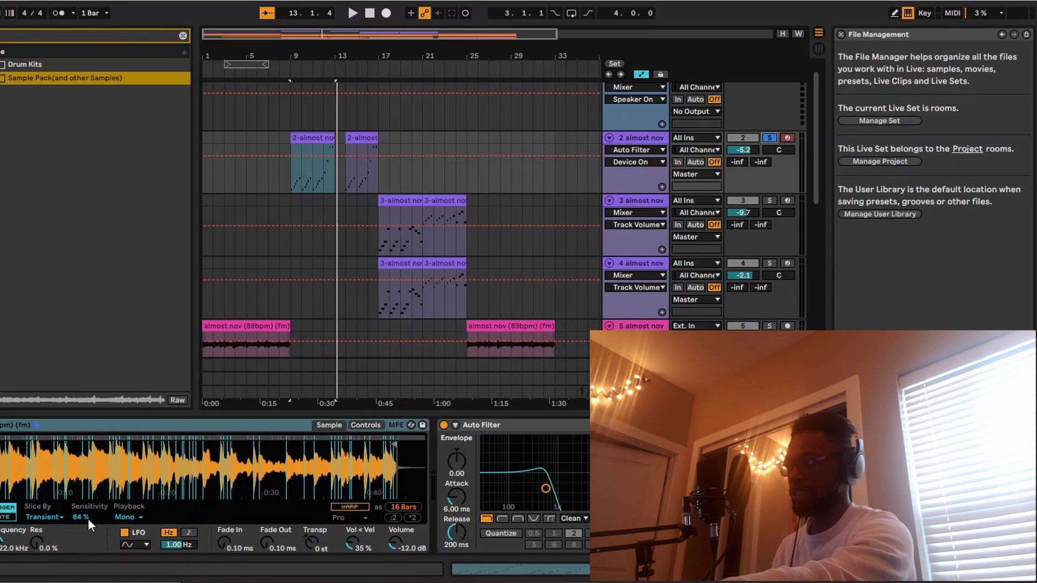
- Sweep the track 2 sampler's slice sensitivity down to 0 % and up to 89 %, and restore it to 84 %
left_click(58, 519)
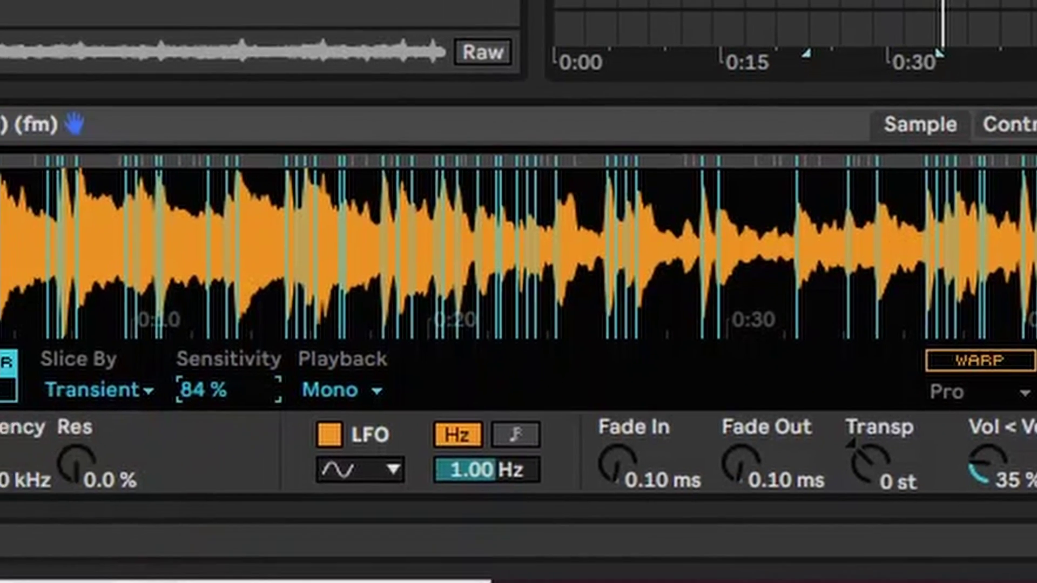
left_click_drag(106, 426, 105, 480)
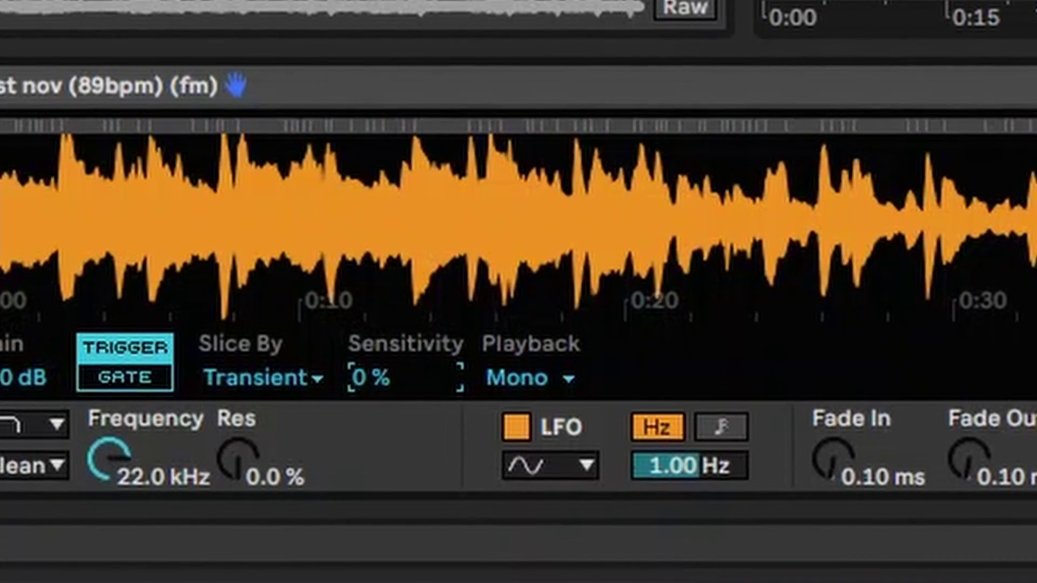
left_click_drag(367, 377, 367, 330)
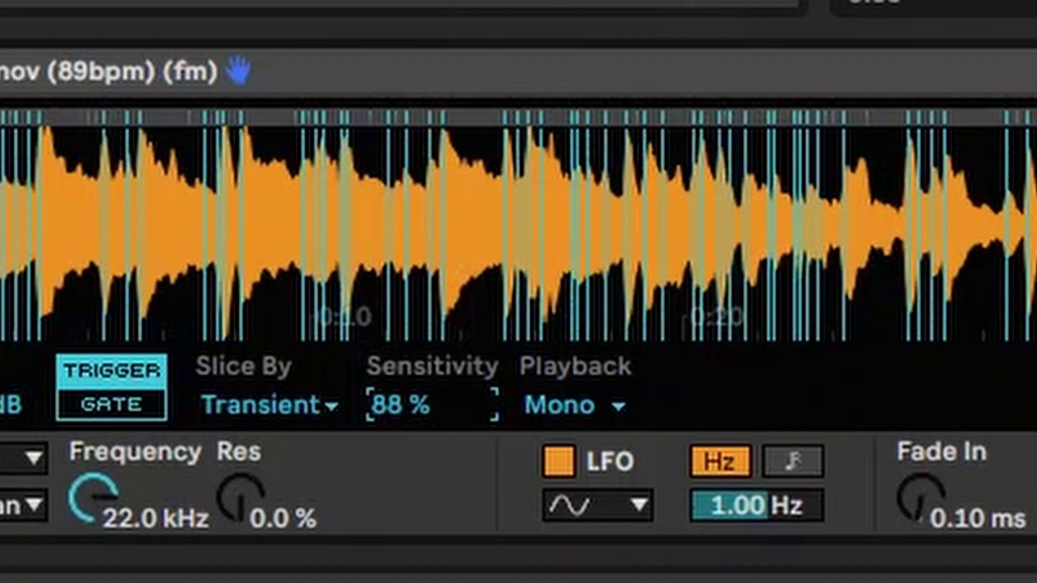
key("Up")
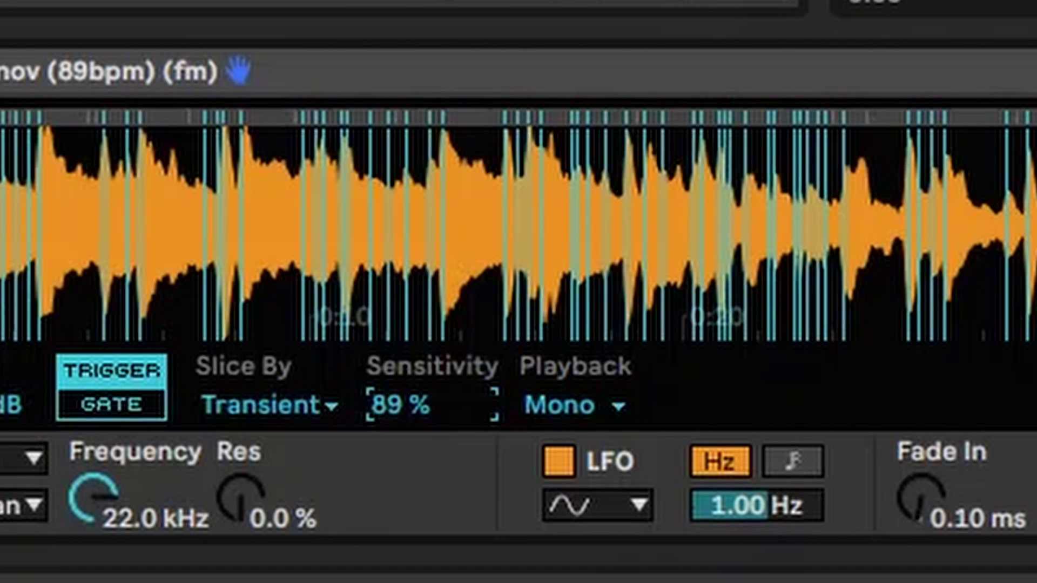
key("Down")
key("Down")
key("Down")
key("Down")
key("Down")
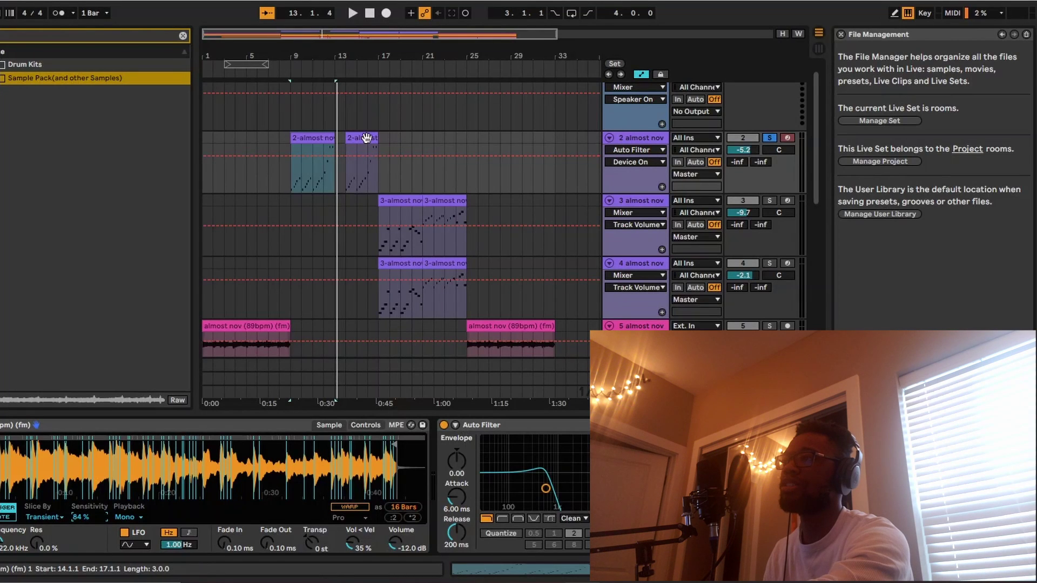
- Play the 2-almost nov chop clip at bar 14 and examine the gap before it against the drum and melody tracks
left_click(366, 138)
key("space")
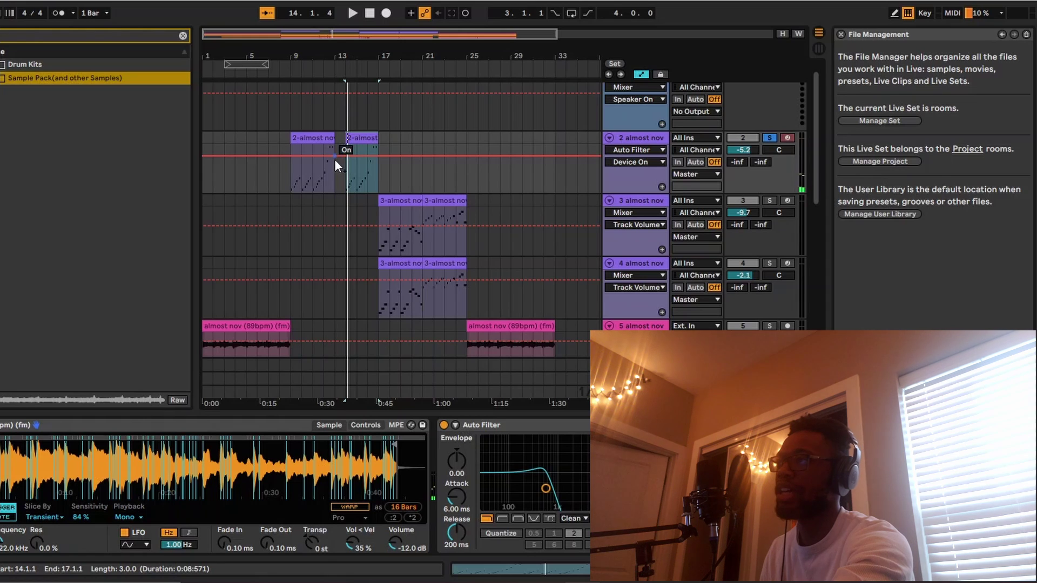
scroll(335, 160, "up", 5)
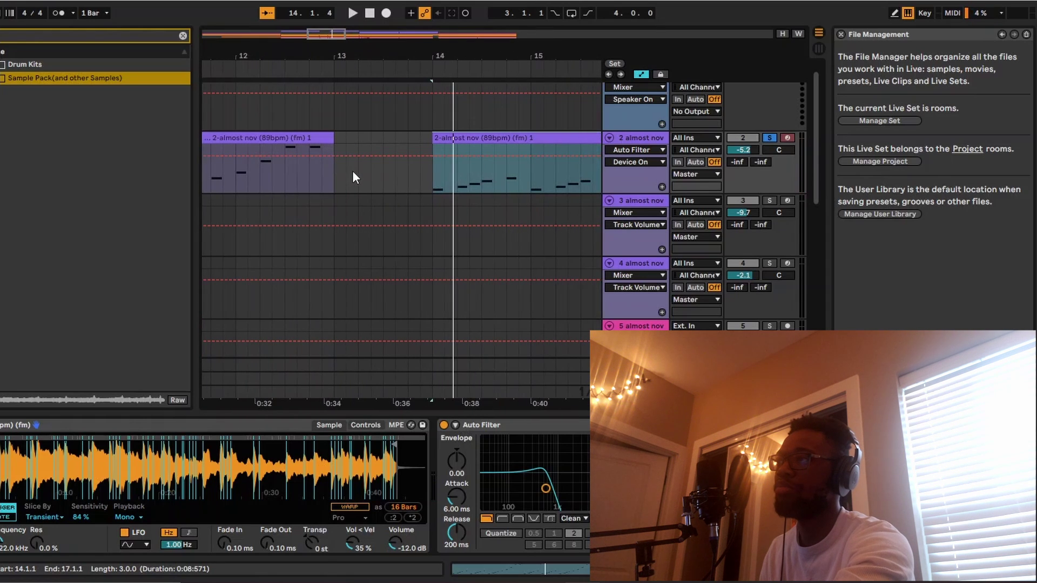
scroll(339, 173, "down", 5)
scroll(339, 172, "down", 3)
scroll(339, 173, "down", 3)
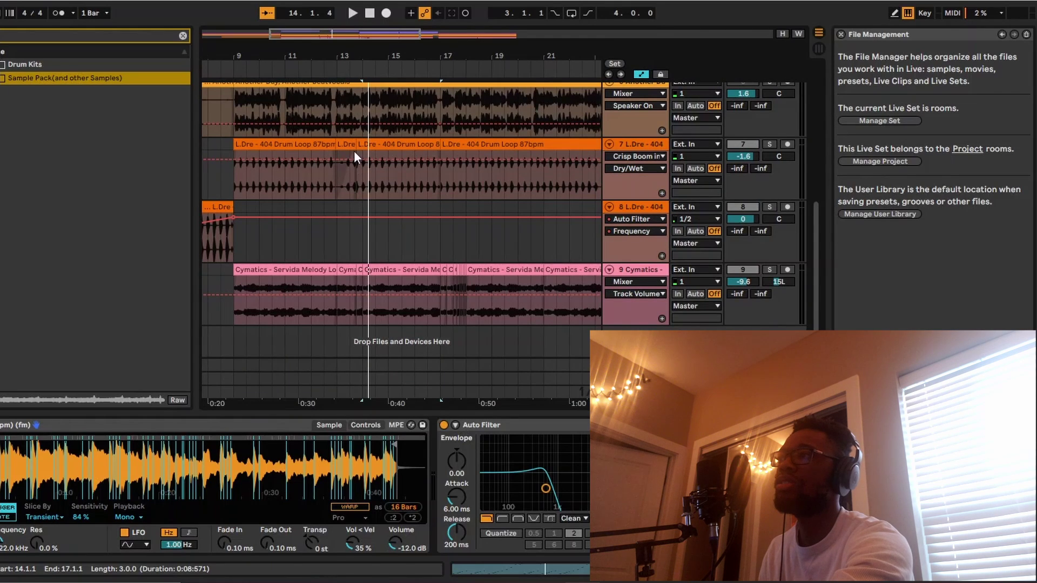
- Select the 3-almost nov (89bpm) clip at bar 17 on track 4 and play it in solo
scroll(354, 153, "up", 5)
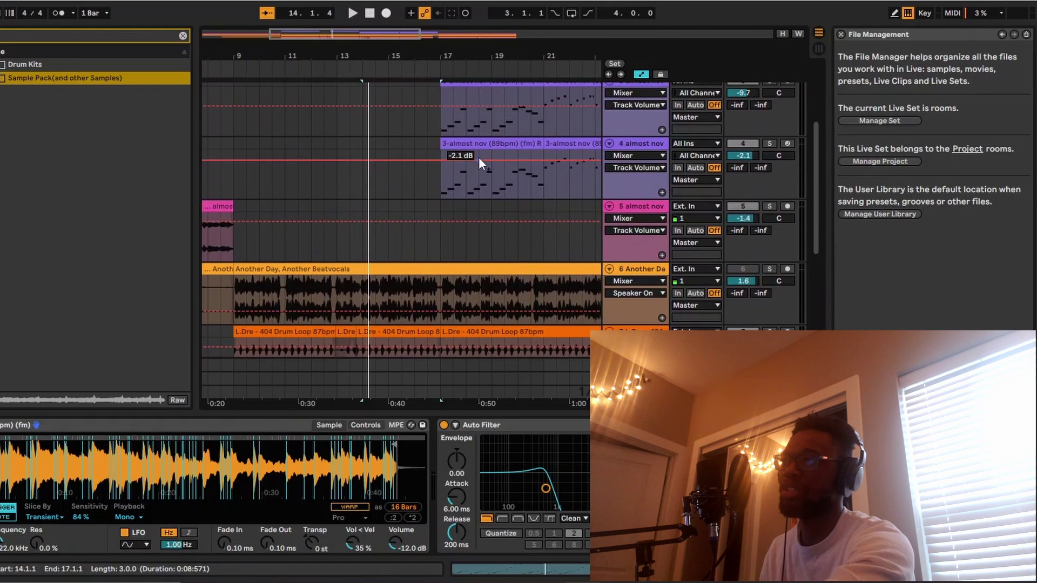
scroll(478, 157, "up", 2)
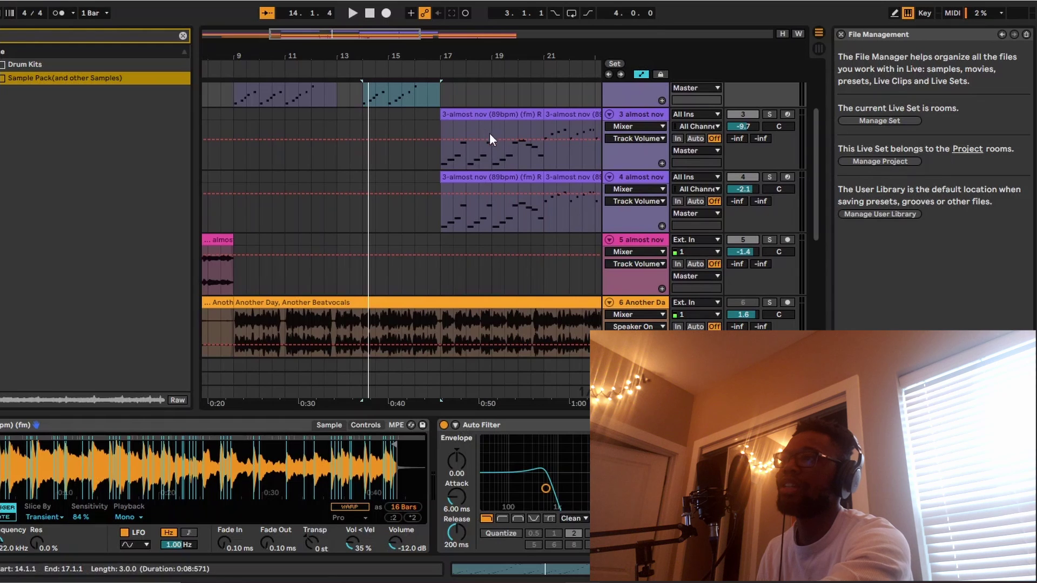
left_click(512, 179)
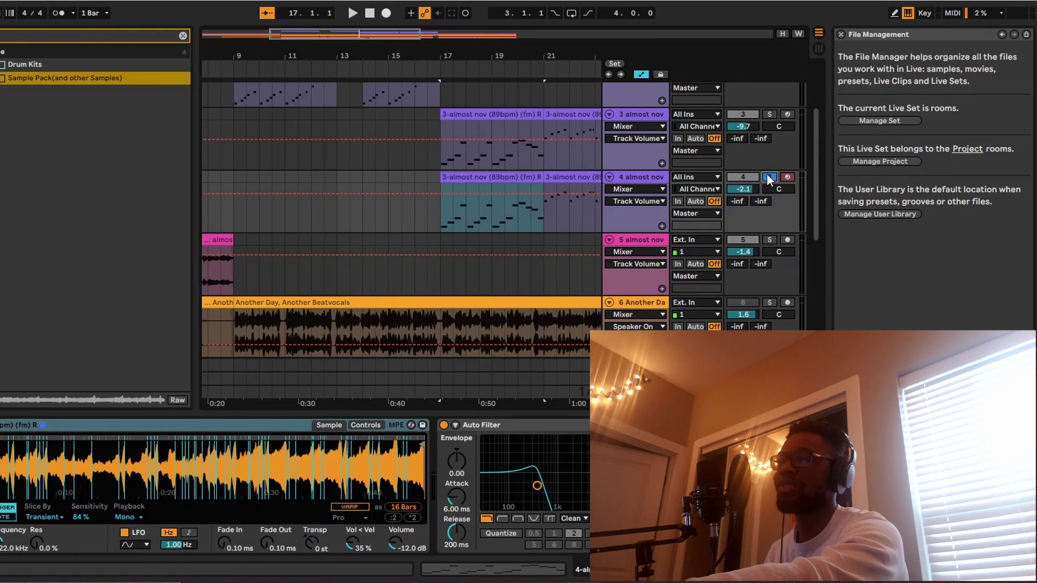
key("space")
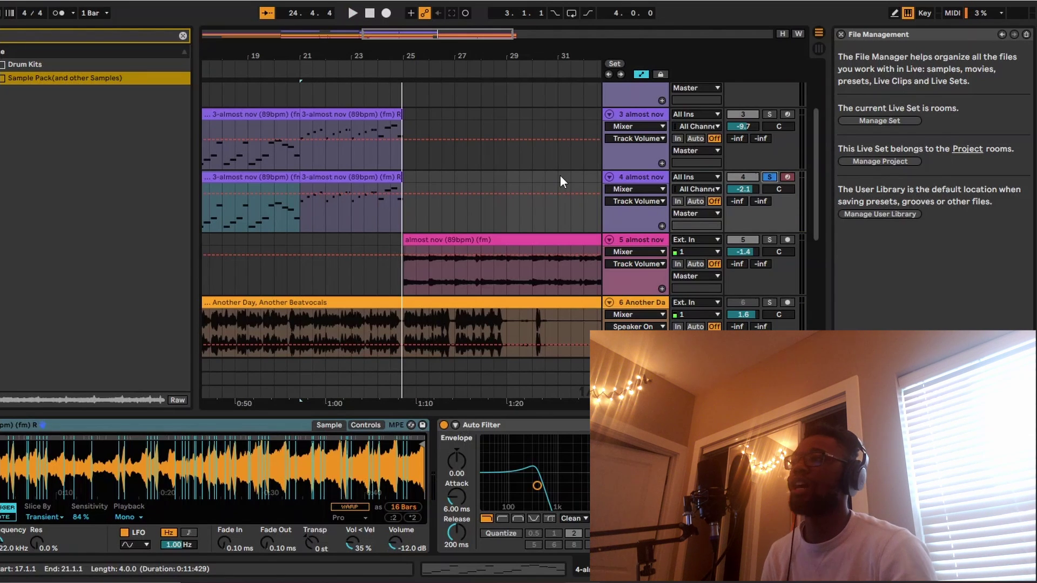
- Play the second 3-almost nov clip on track 4 in solo from bar 21, and replay its ending from bar 24
left_click(364, 177)
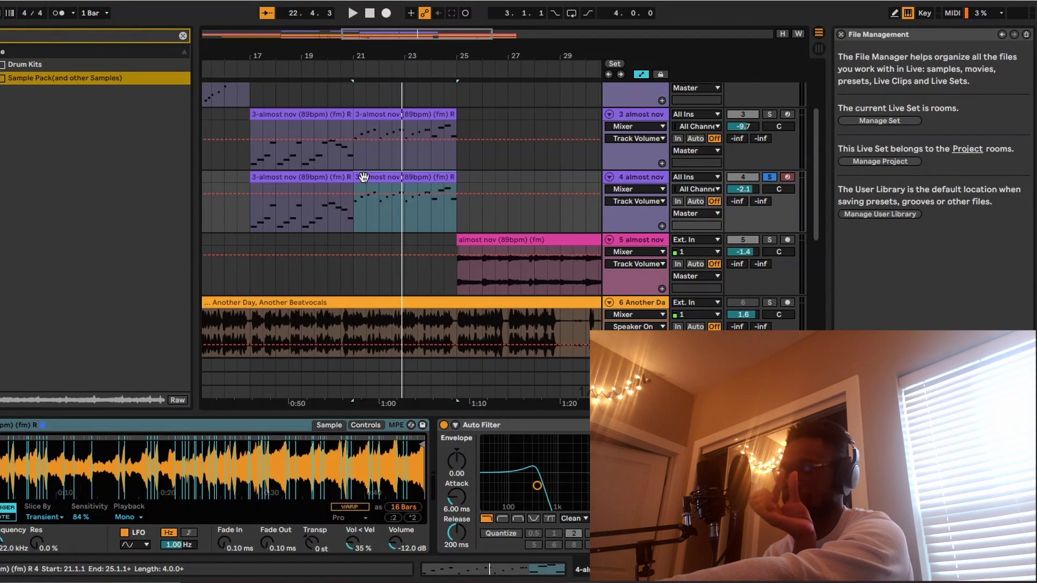
left_click(430, 231)
key("space")
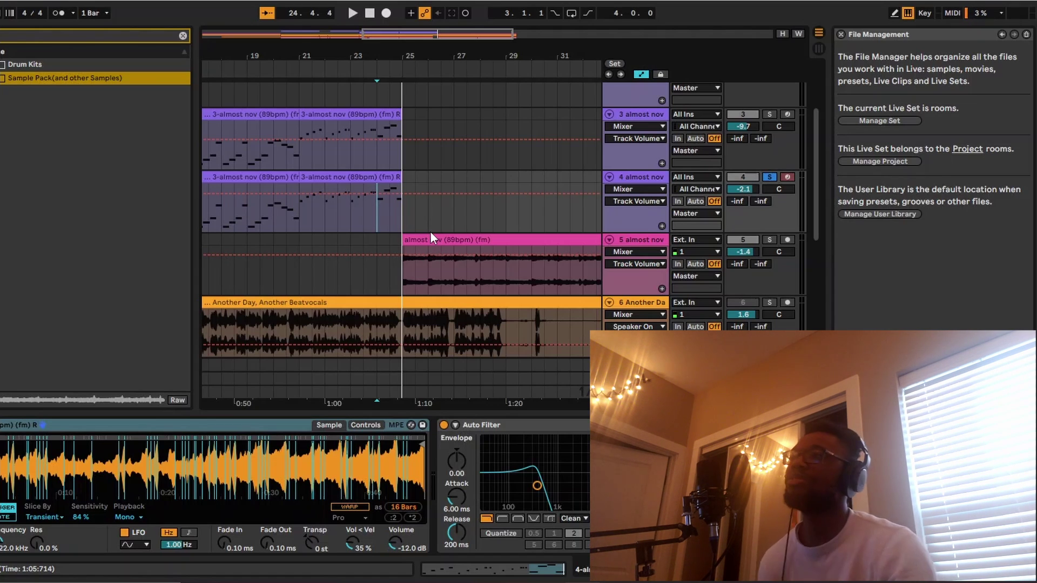
- Turn off the solo and play all unmuted tracks together from the L.Dre 404 Drum Loop clip at bar 9
scroll(294, 281, "down", 1)
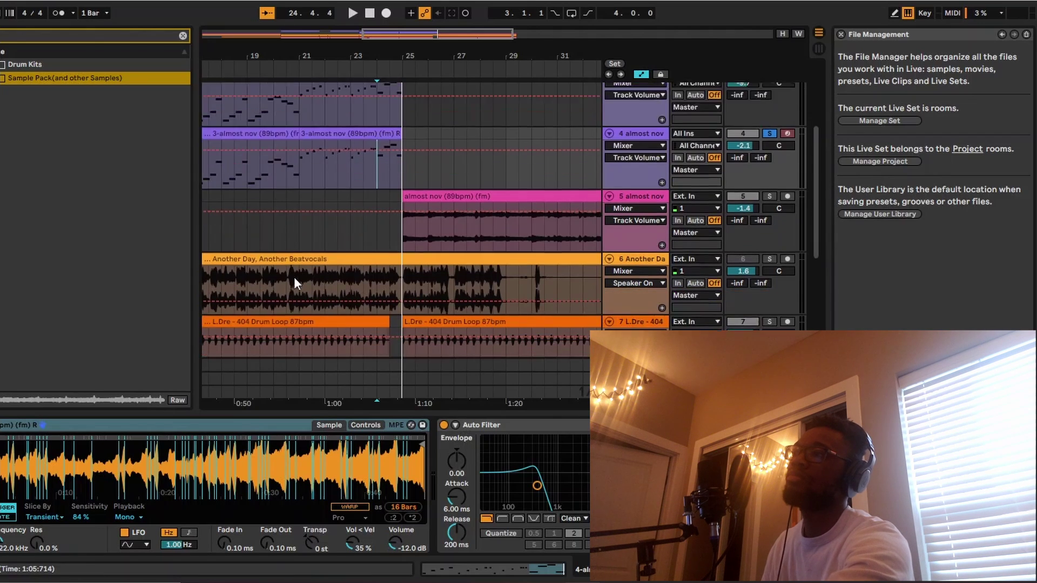
scroll(294, 276, "down", 2)
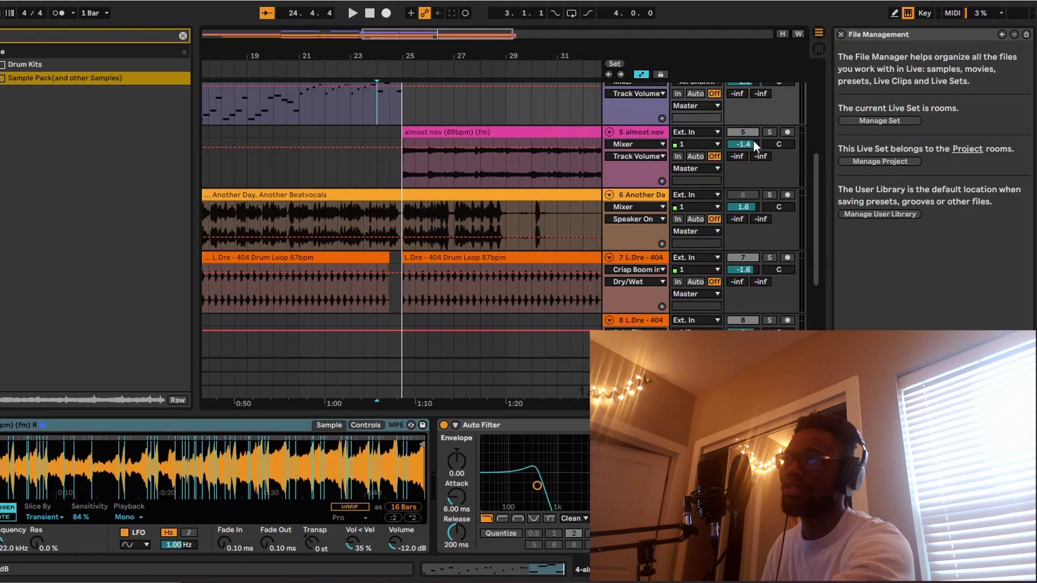
left_click(734, 129)
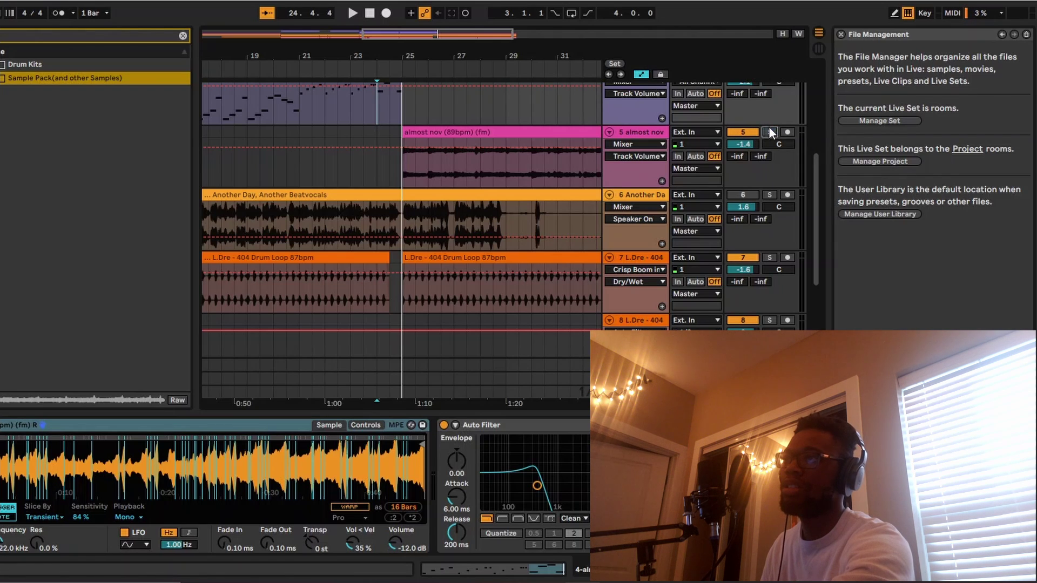
scroll(443, 155, "down", 5)
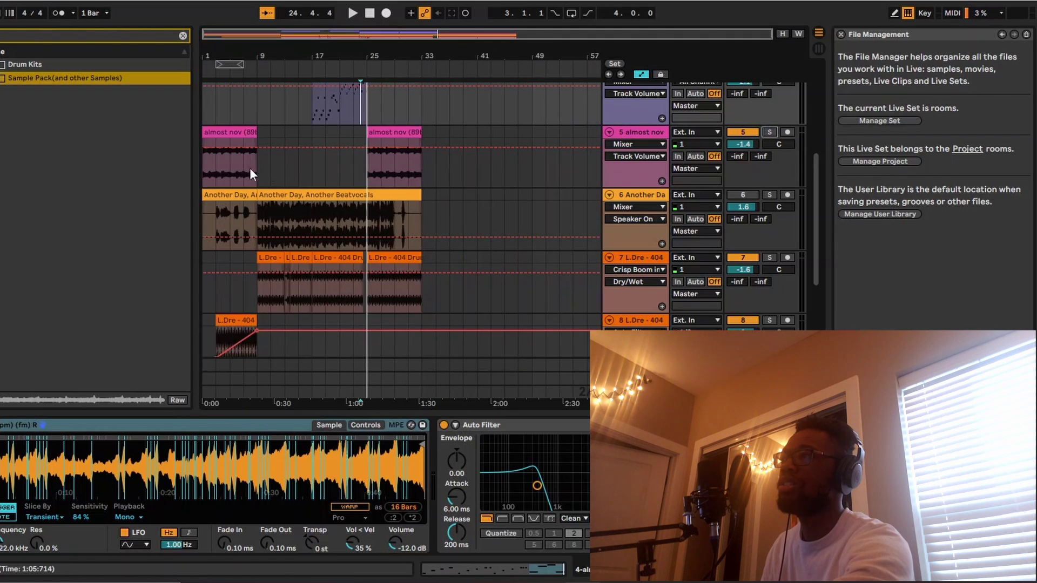
left_click(264, 278)
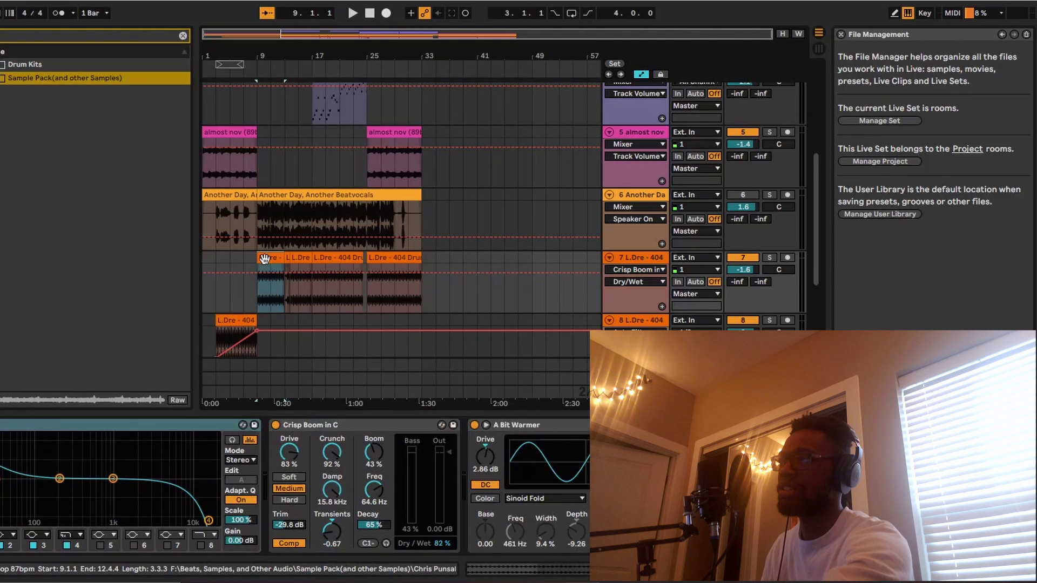
key("space")
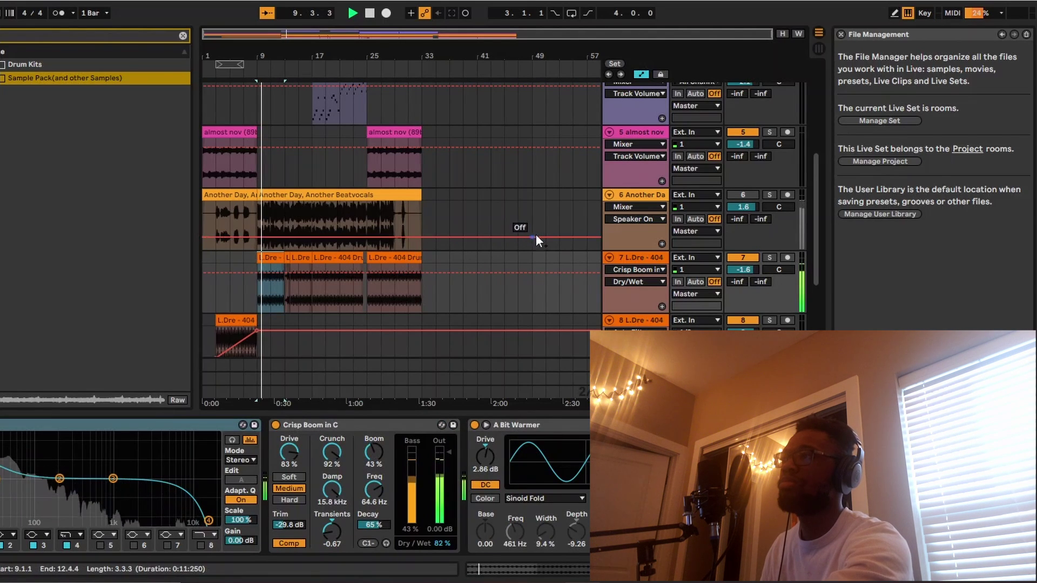
scroll(539, 235, "down", 2)
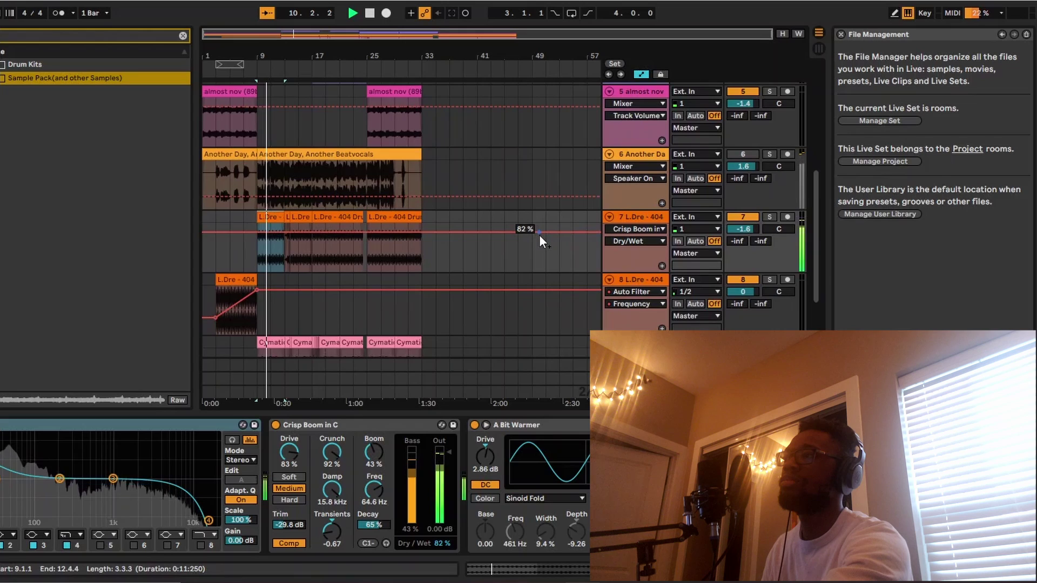
- Select track 4 during playback and bring its Auto Filter frequency settings into view
scroll(539, 234, "up", 2)
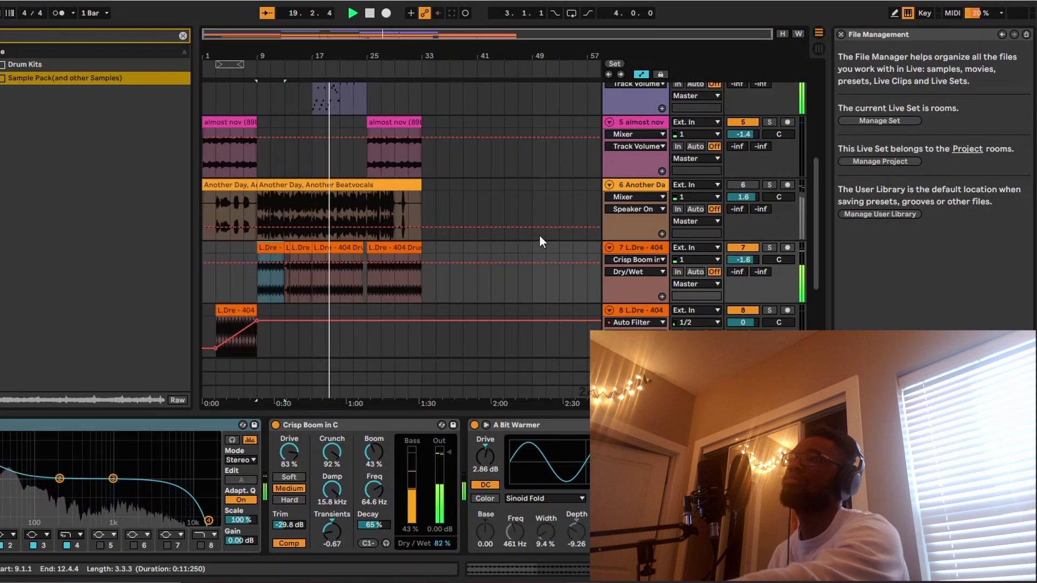
scroll(539, 235, "up", 3)
scroll(539, 234, "up", 2)
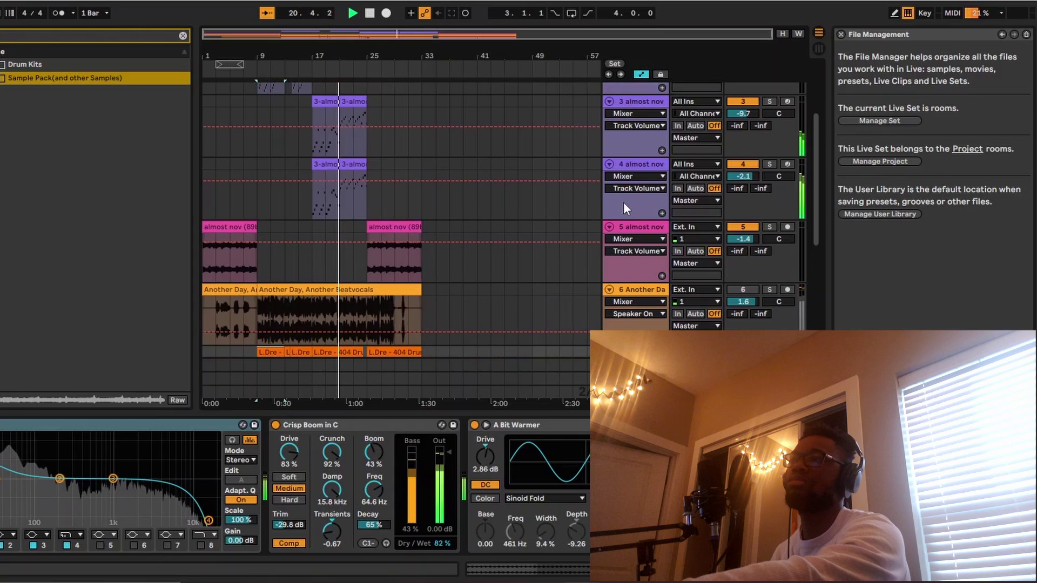
left_click(630, 164)
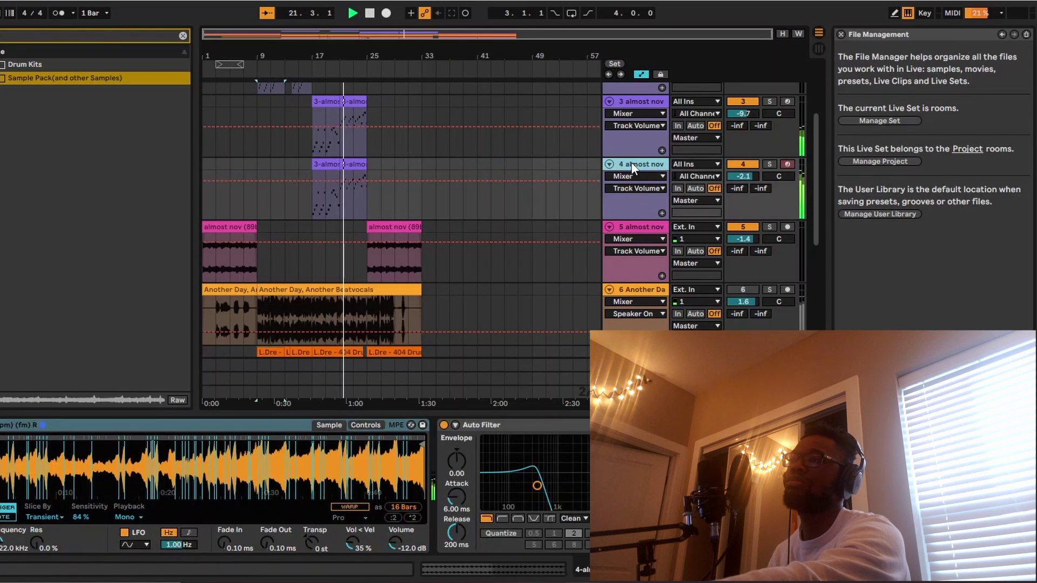
scroll(534, 463, "right", 5)
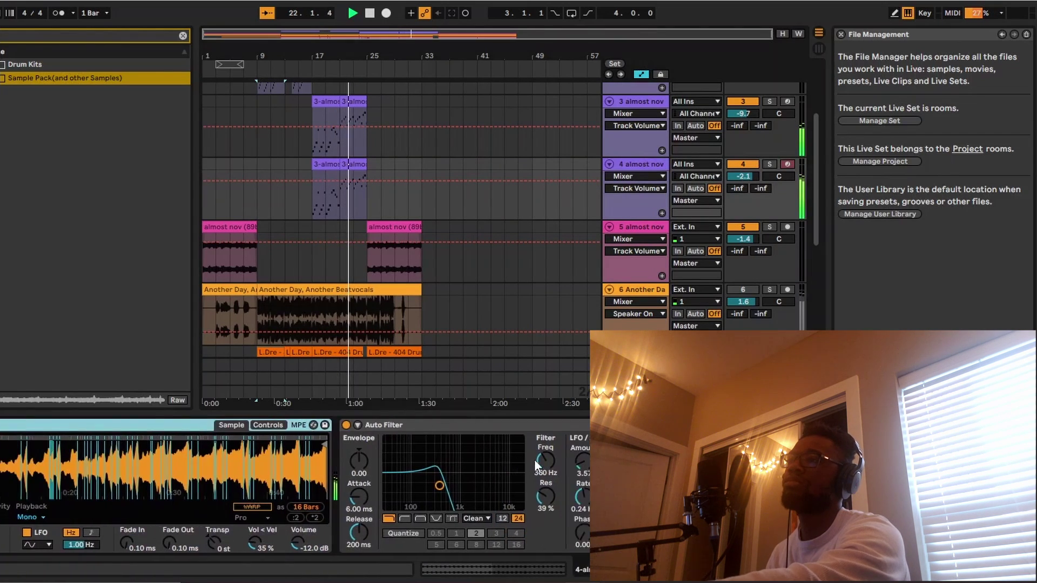
- Examine the effect chain on track 4 and the one on track 2, from Auto Filter through EQ Eight
scroll(533, 459, "right", 6)
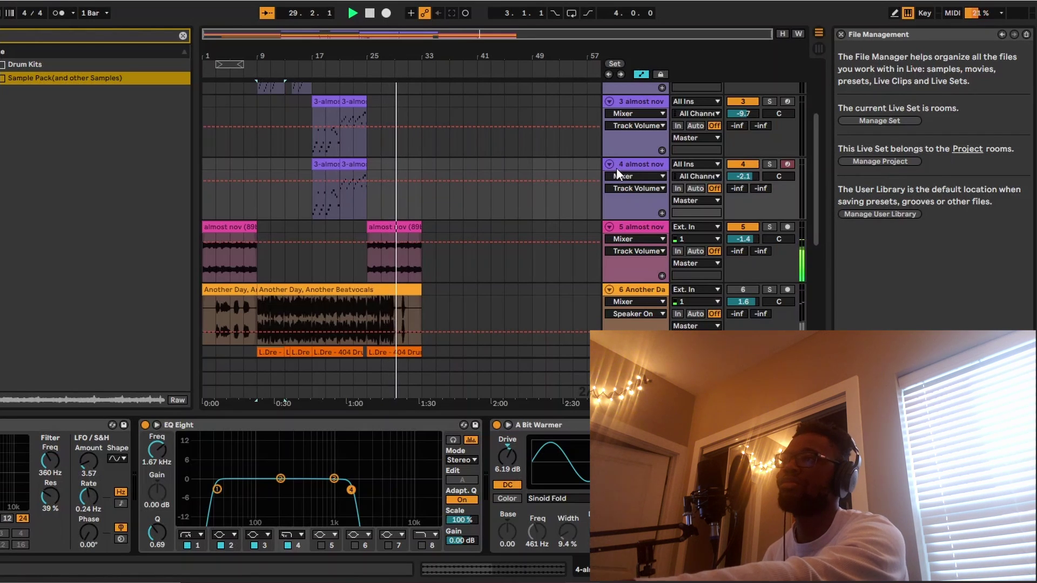
scroll(617, 168, "up", 3)
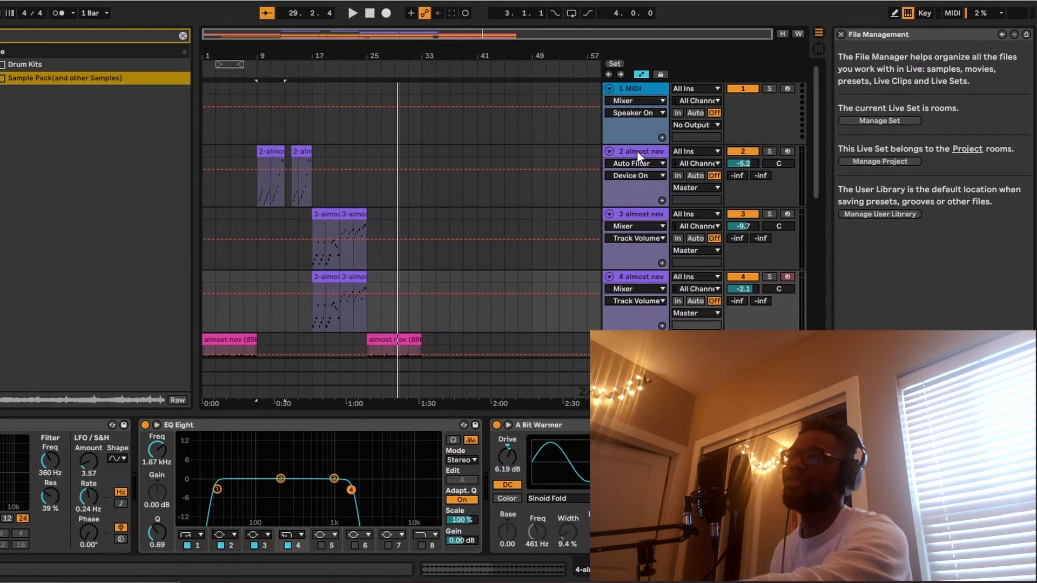
left_click(636, 151)
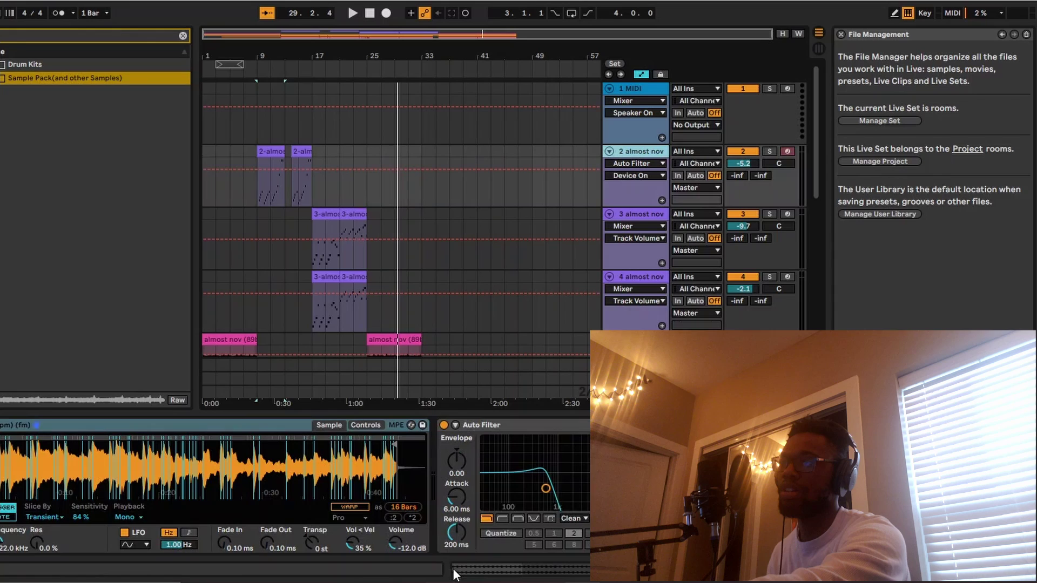
scroll(567, 472, "right", 5)
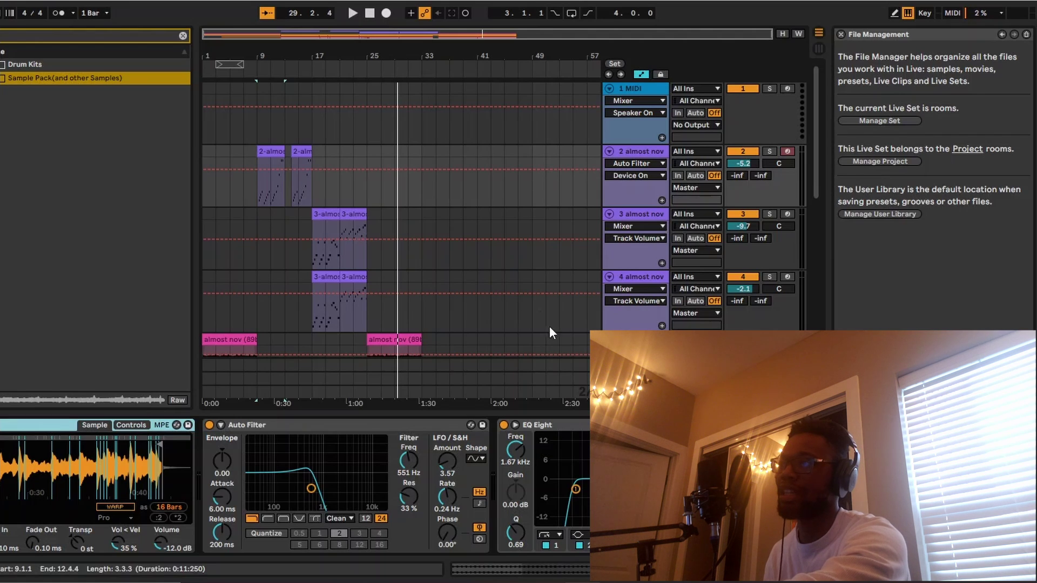
scroll(621, 475, "right", 10)
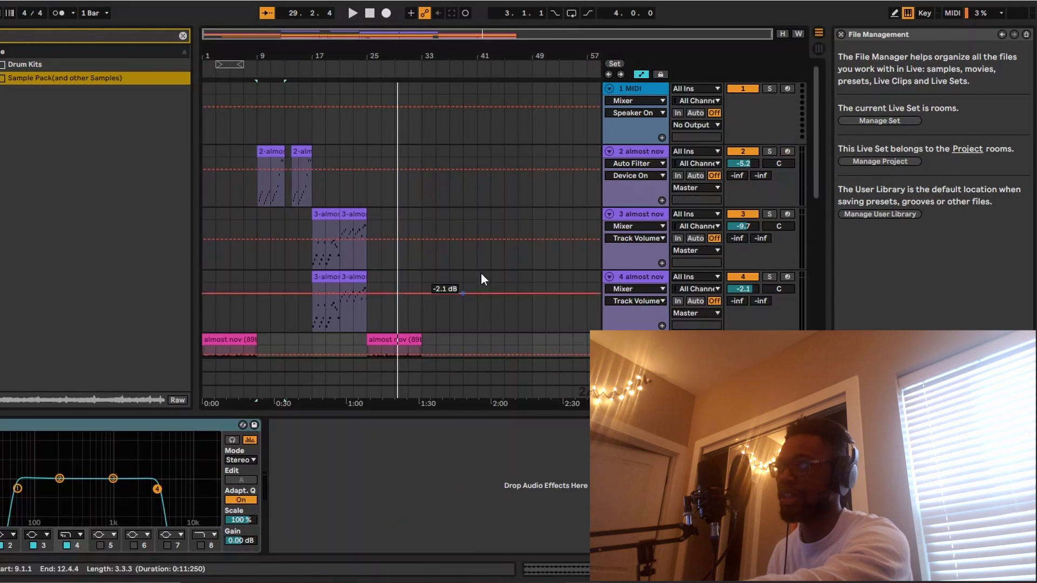
- Look over the devices on tracks 2 and 3 and on the L.Dre 404 drum loop tracks 7 and 8
left_click(637, 152)
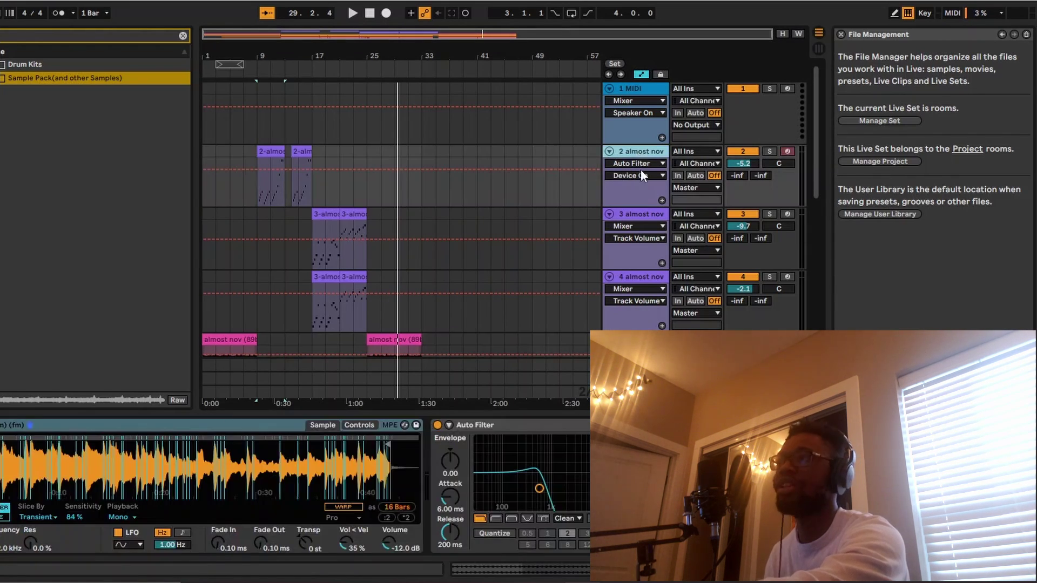
left_click(638, 212)
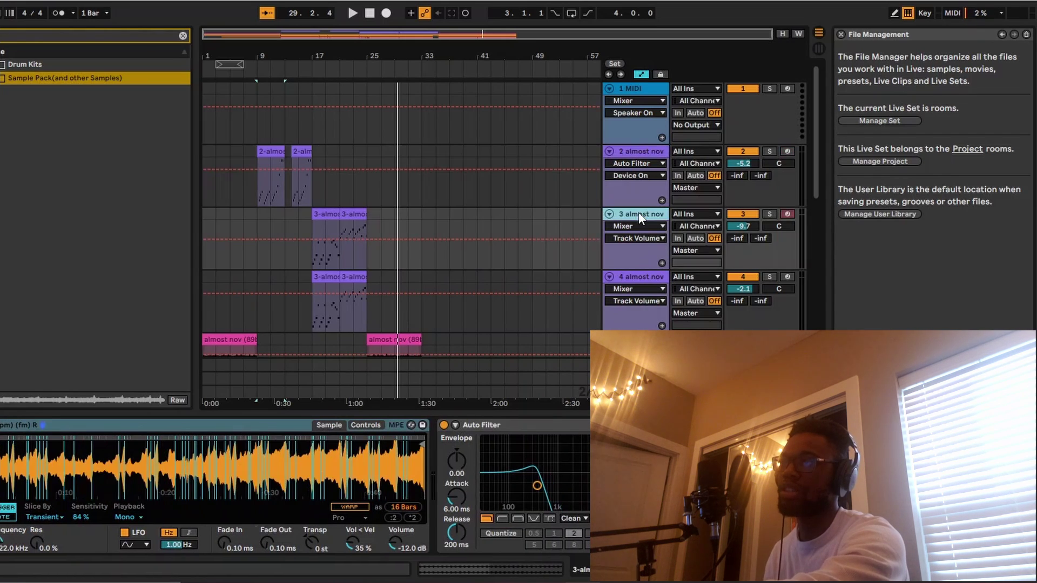
scroll(638, 212, "down", 6)
scroll(638, 211, "down", 1)
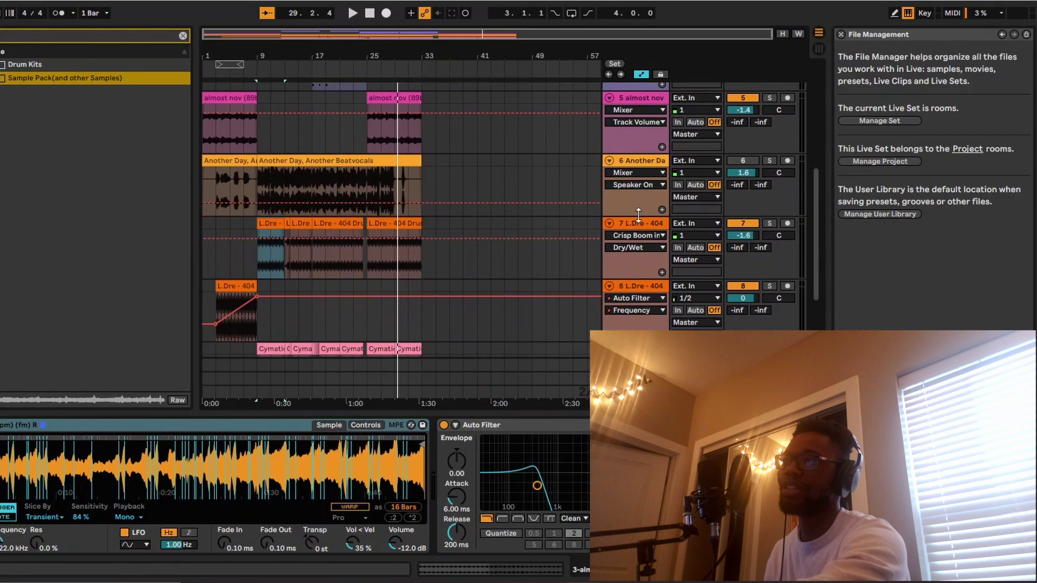
left_click(639, 225)
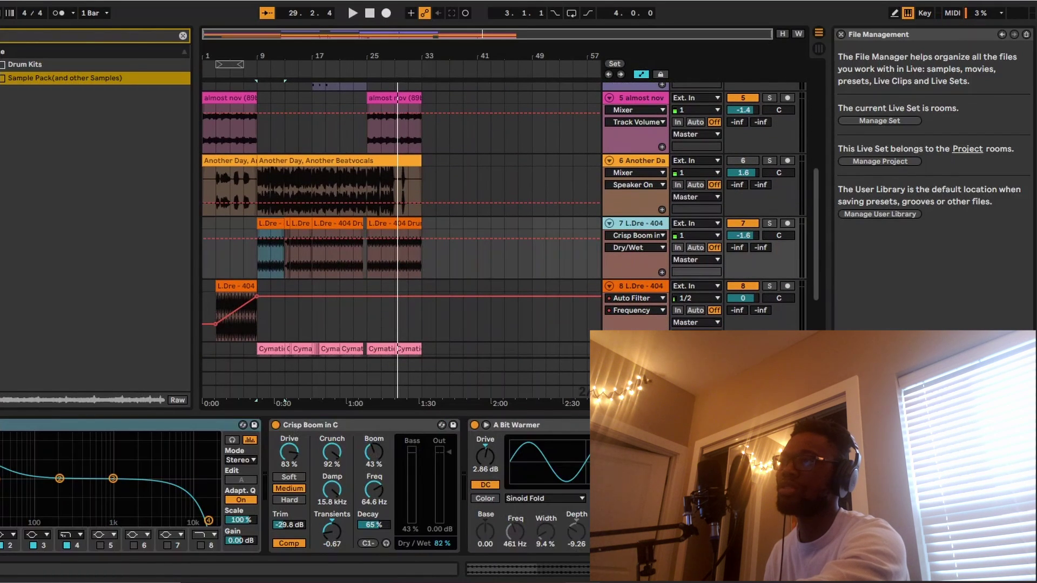
left_click(635, 291)
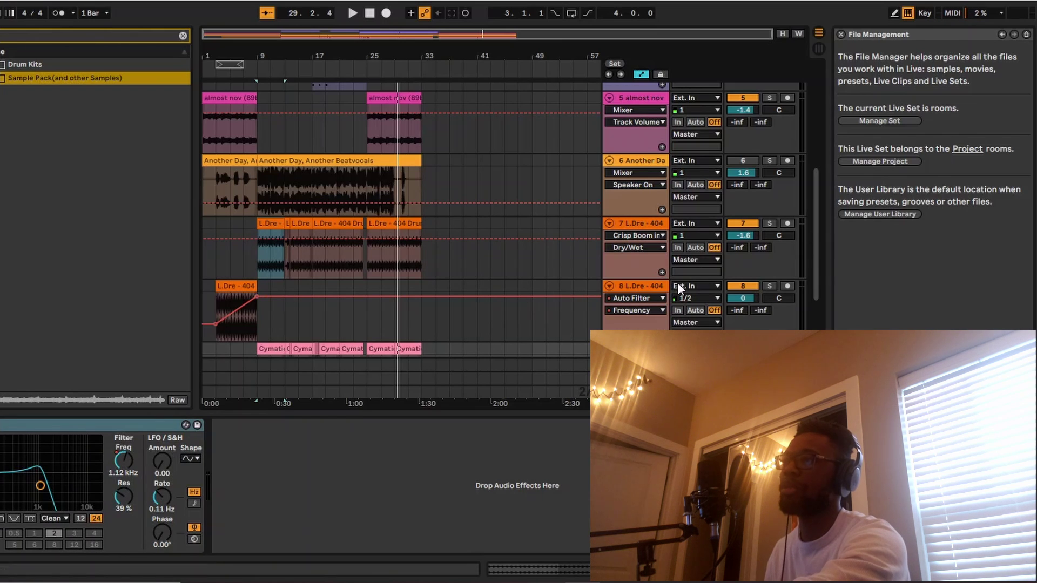
- Unmute track 6 and briefly play all tracks from its Another Day, Another Beatvocals clip at bar 9
left_click(741, 159)
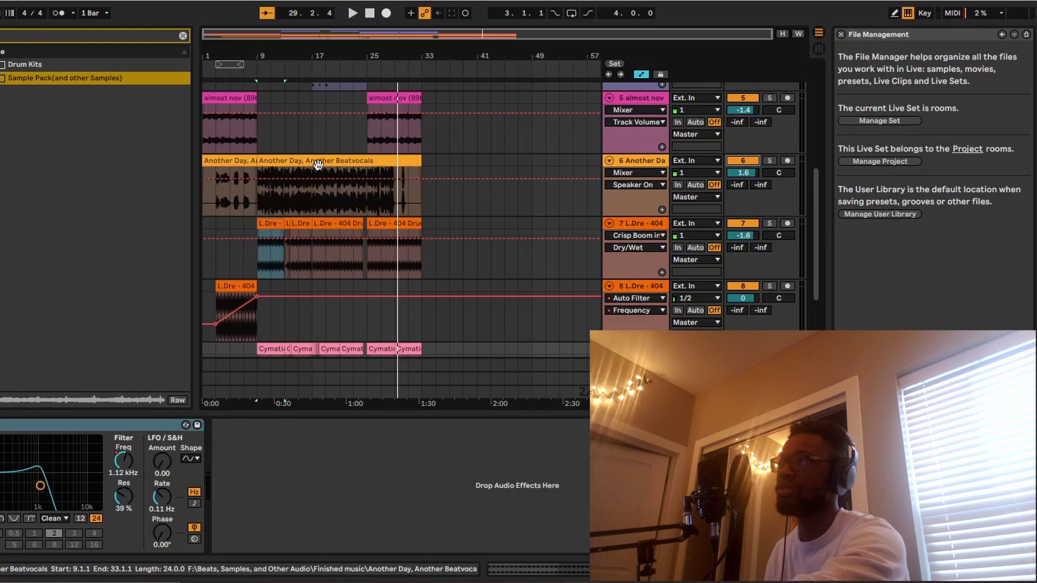
left_click(287, 158)
key("space")
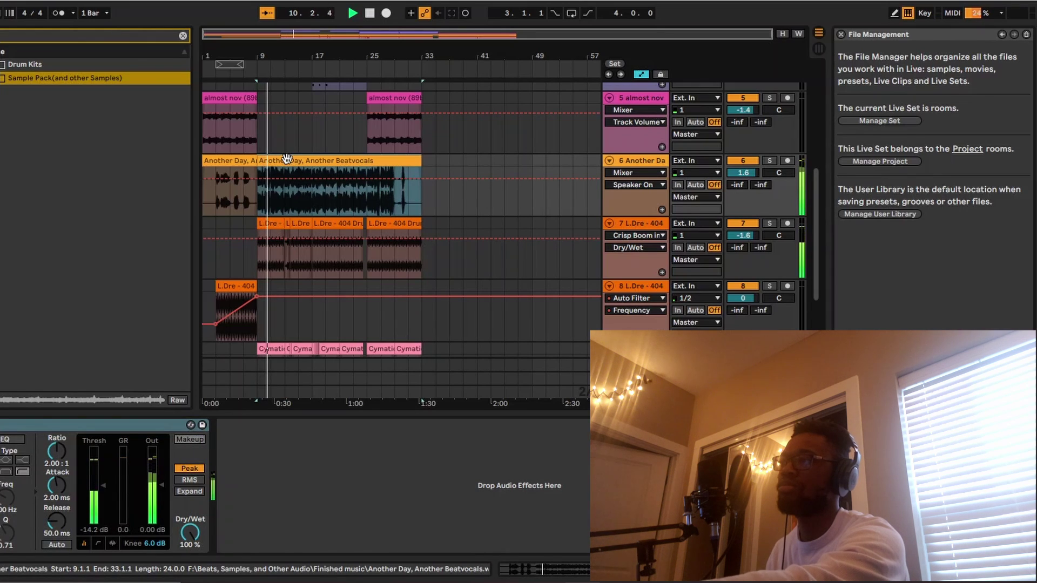
key("space")
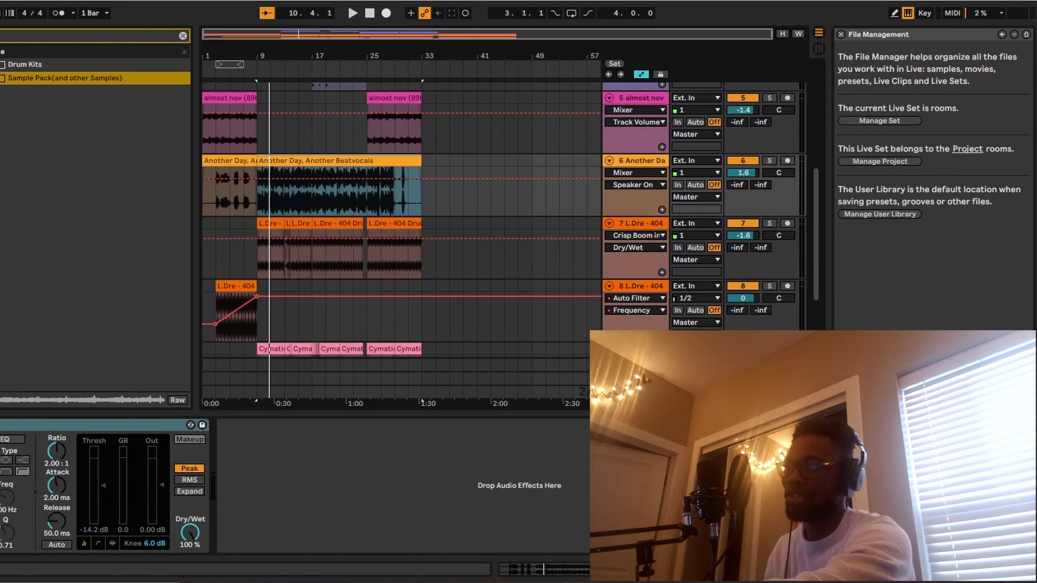
- Lower the high-cut frequency of band 4 in track 7's EQ Eight and briefly play the arrangement from bar 9
left_click(635, 318)
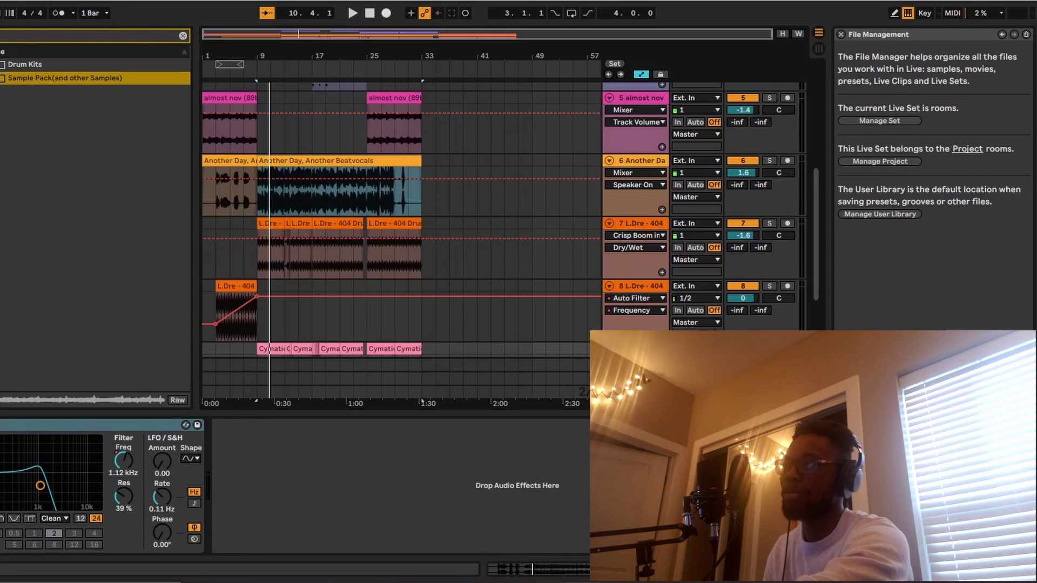
left_click(646, 224)
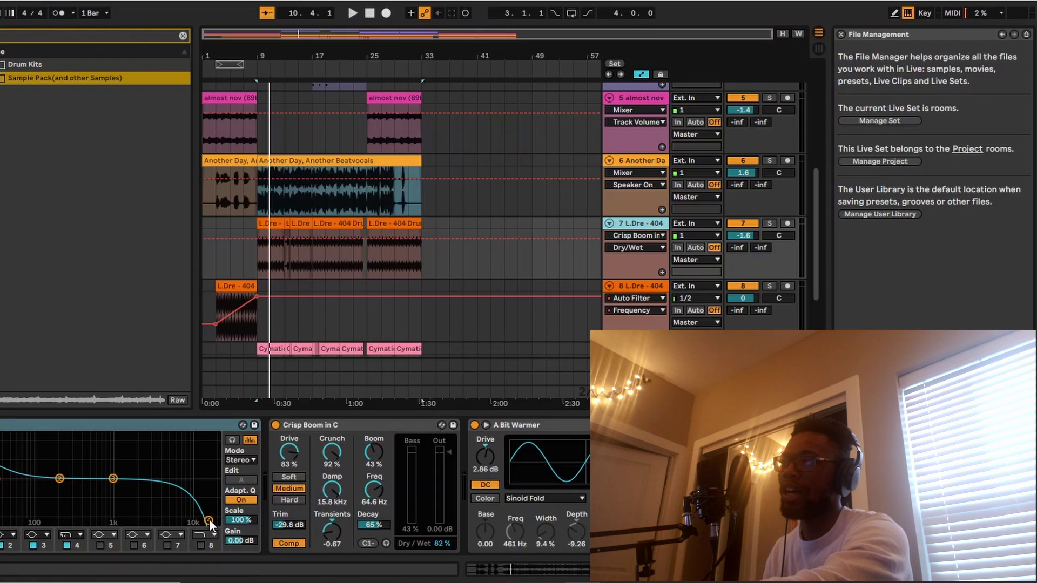
left_click_drag(209, 520, 168, 516)
key("space")
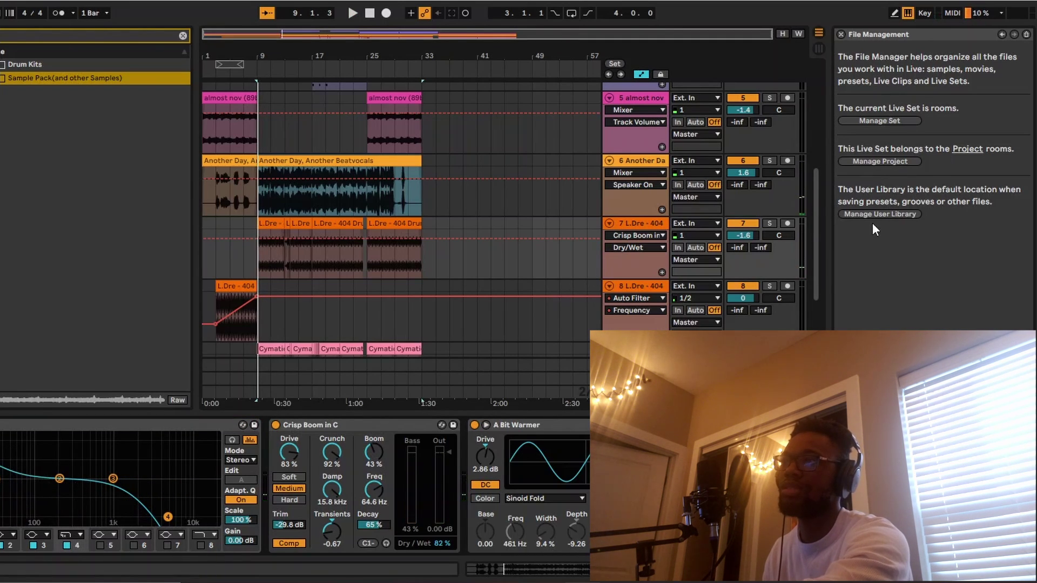
- Solo track 7 and briefly play its L.Dre 404 drum loop from bar 9
left_click(769, 223)
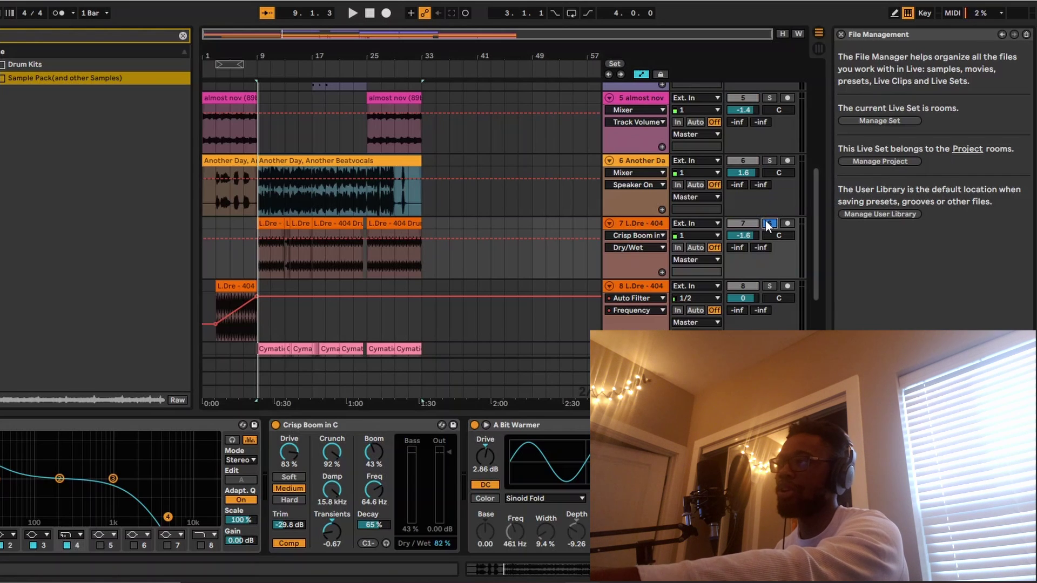
key("space")
key("space")
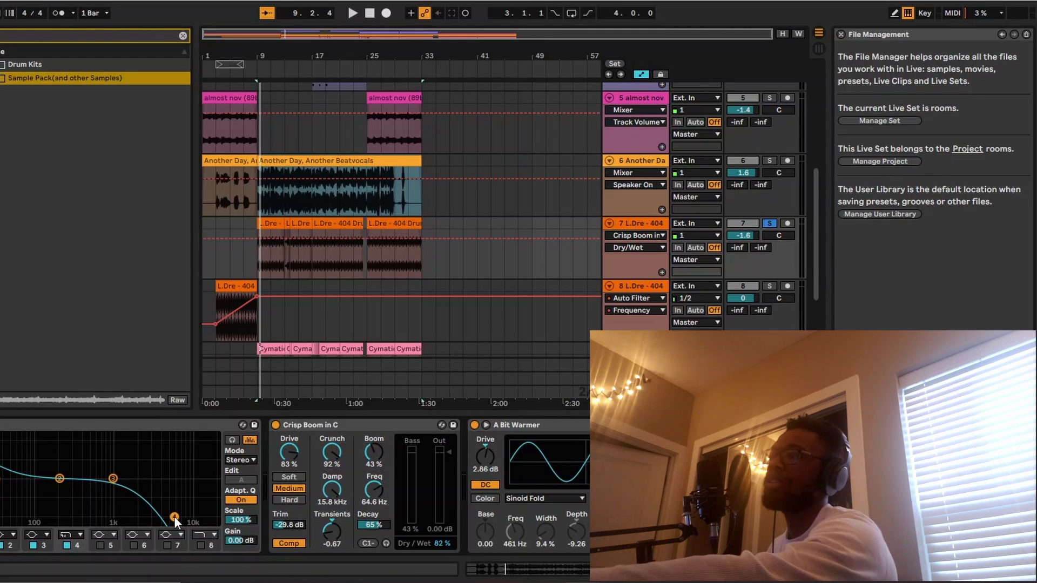
- Undo the EQ Eight high-cut change on track 7 and replay the soloed drum loop twice from bar 9
key("ctrl+z")
key("space")
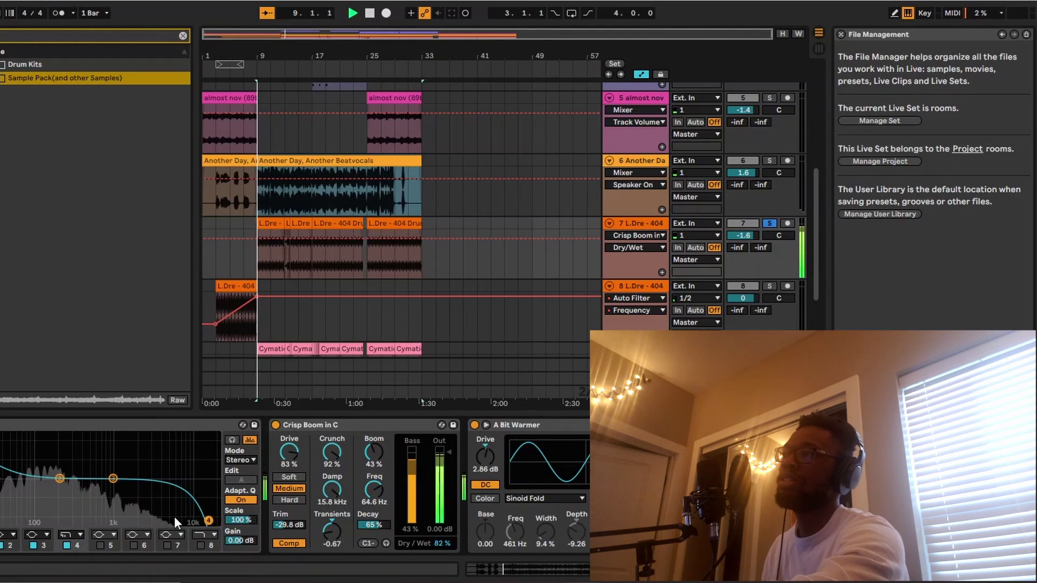
key("space")
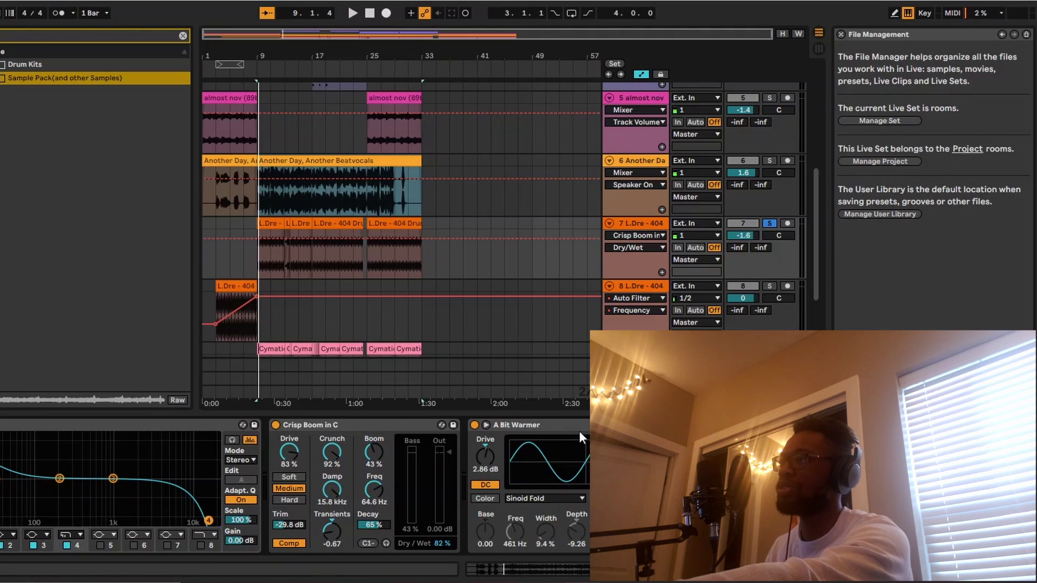
key("space")
key("space")
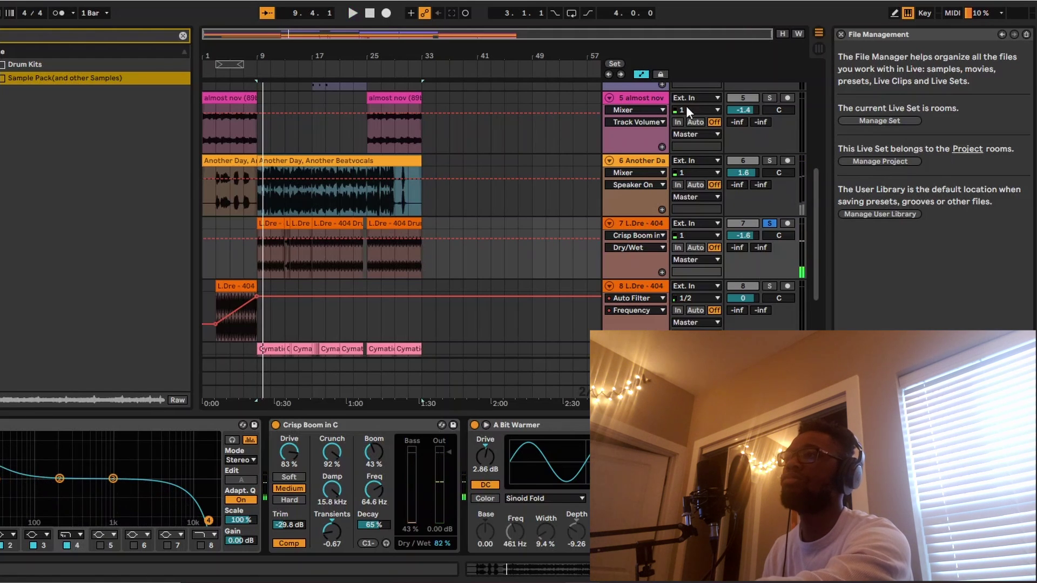
- Examine the EQ on track 5 and the Auto Filter and EQ Eight settings on track 4
left_click(651, 100)
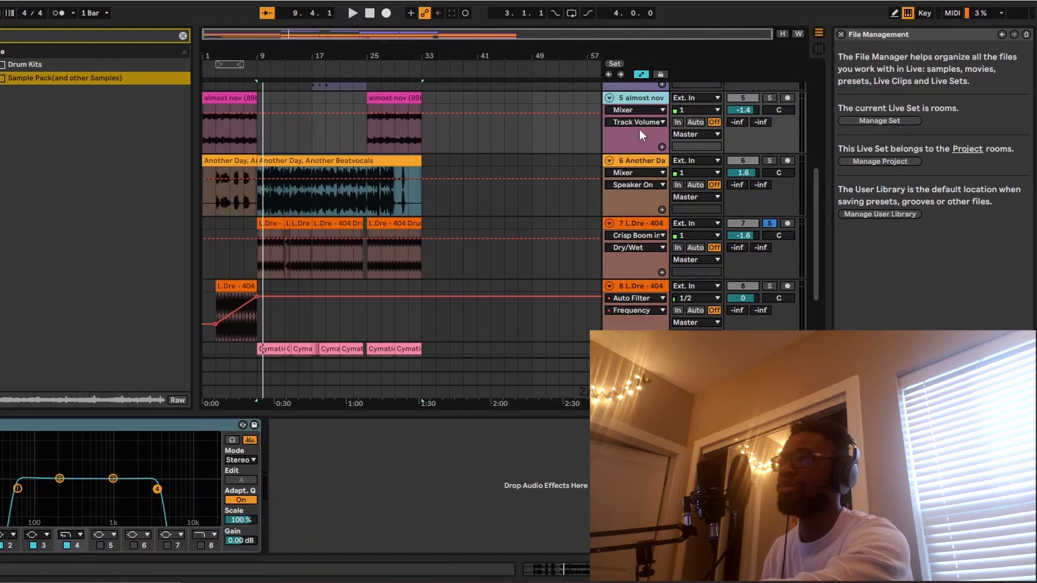
scroll(640, 130, "up", 2)
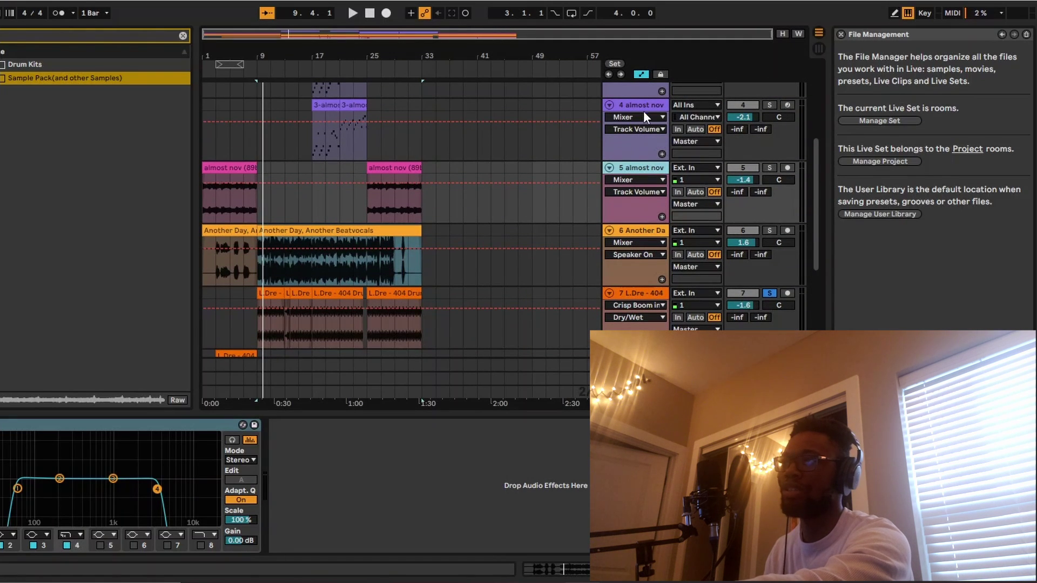
left_click(643, 106)
scroll(643, 106, "up", 4)
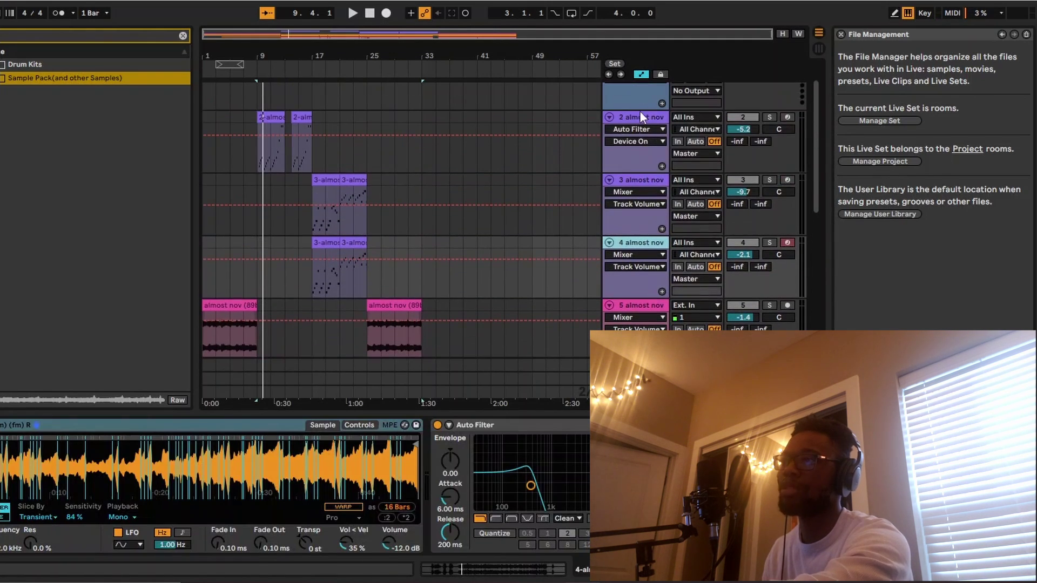
scroll(296, 486, "right", 6)
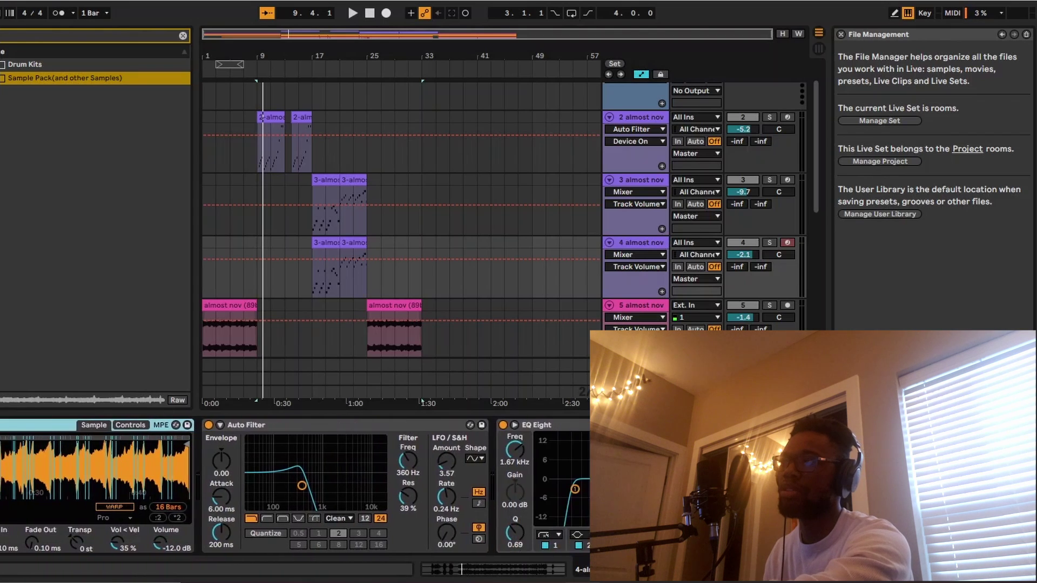
scroll(295, 486, "right", 2)
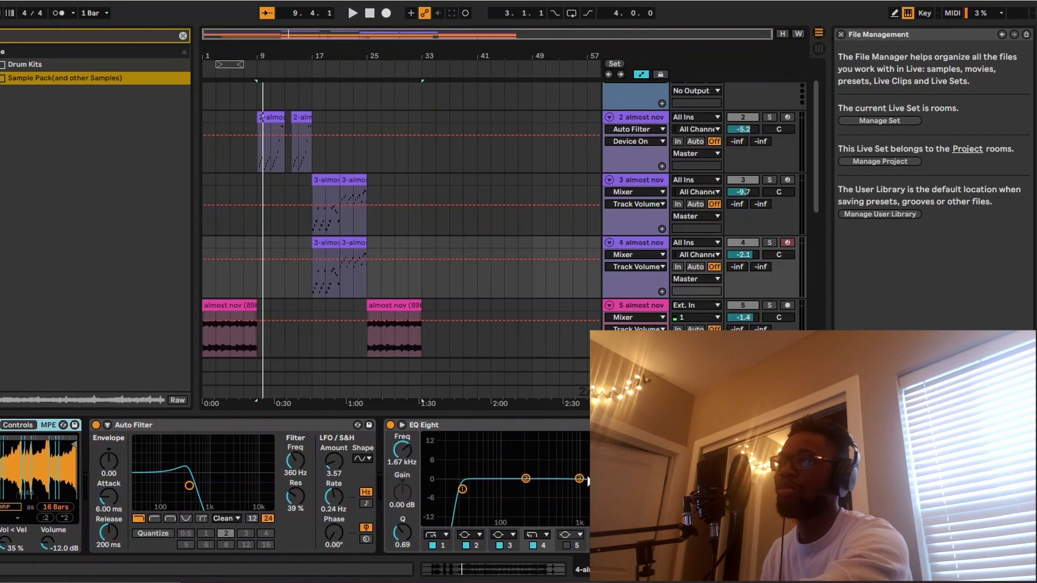
- Compare the effect chains of tracks 3 and 4, covering Auto Filter, EQ Eight and A Bit Warmer
left_click(635, 182)
left_click(643, 242)
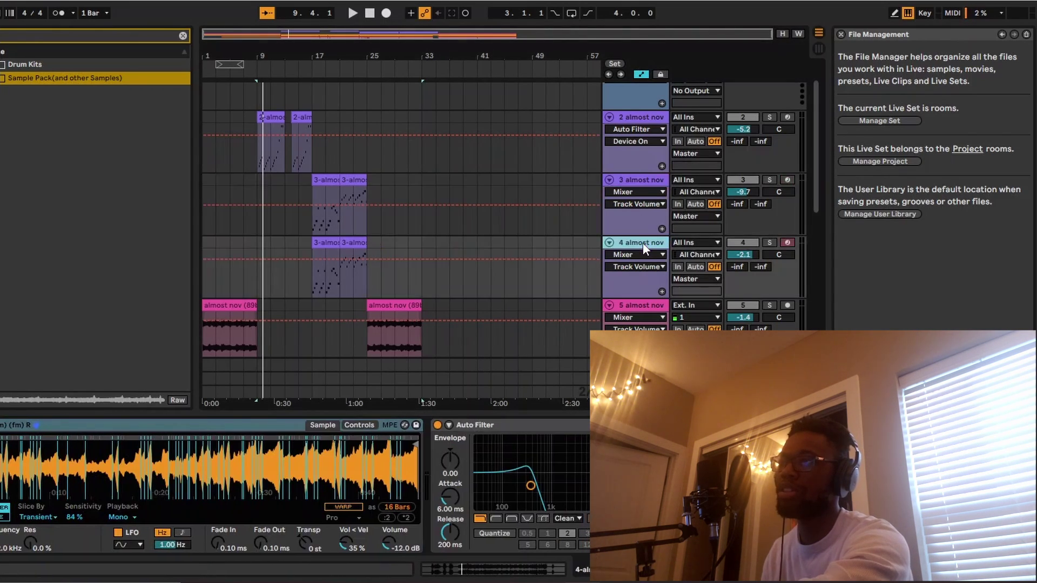
scroll(295, 486, "right", 10)
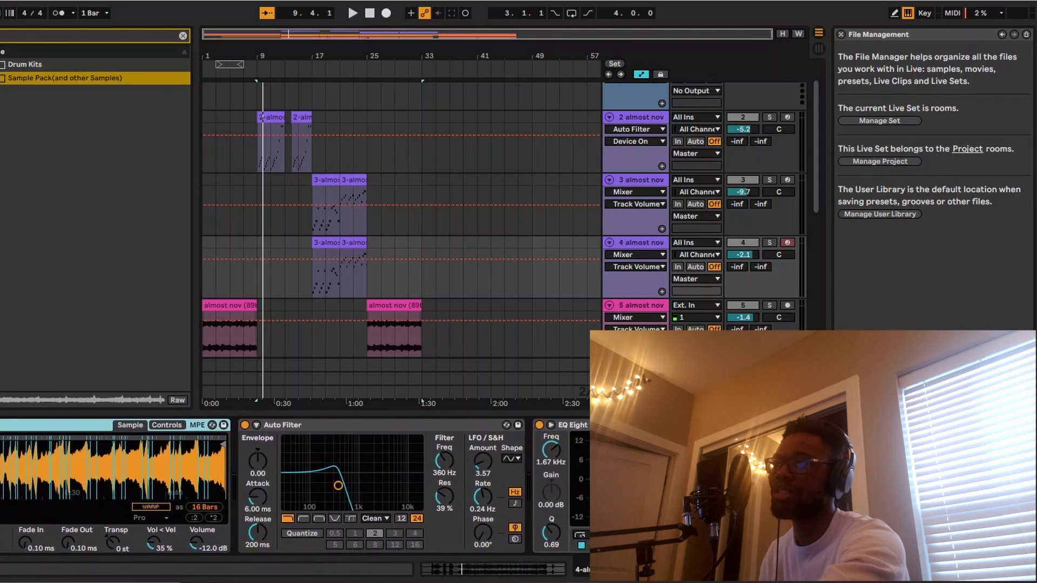
scroll(296, 486, "right", 7)
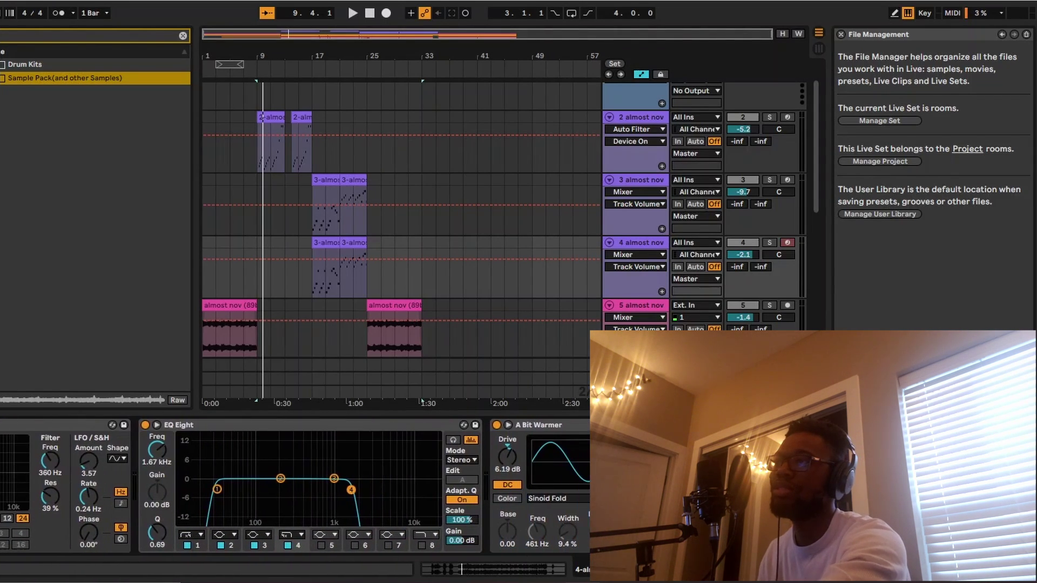
left_click(642, 180)
scroll(295, 486, "right", 5)
scroll(296, 486, "right", 6)
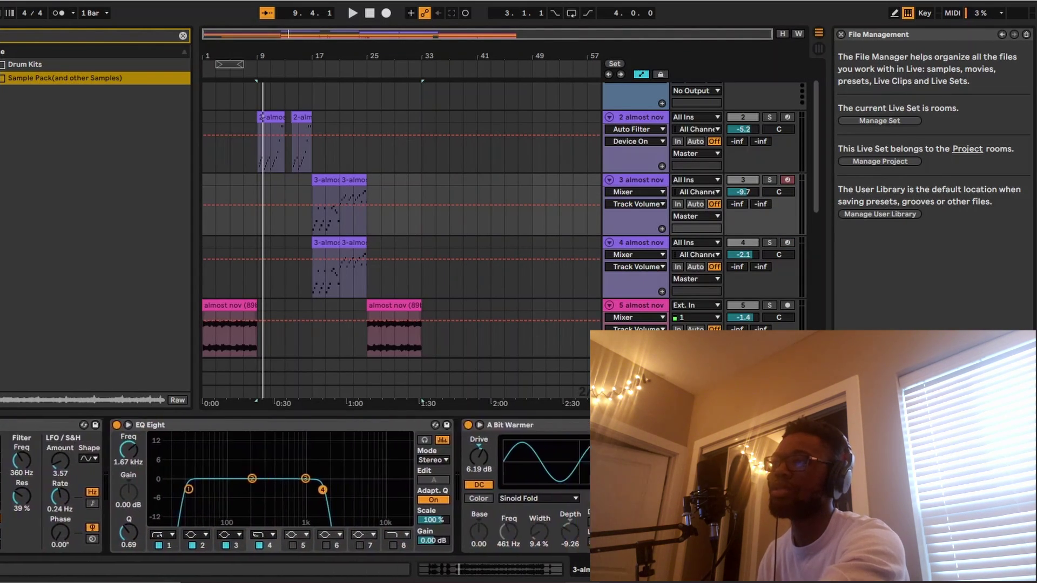
scroll(295, 486, "right", 2)
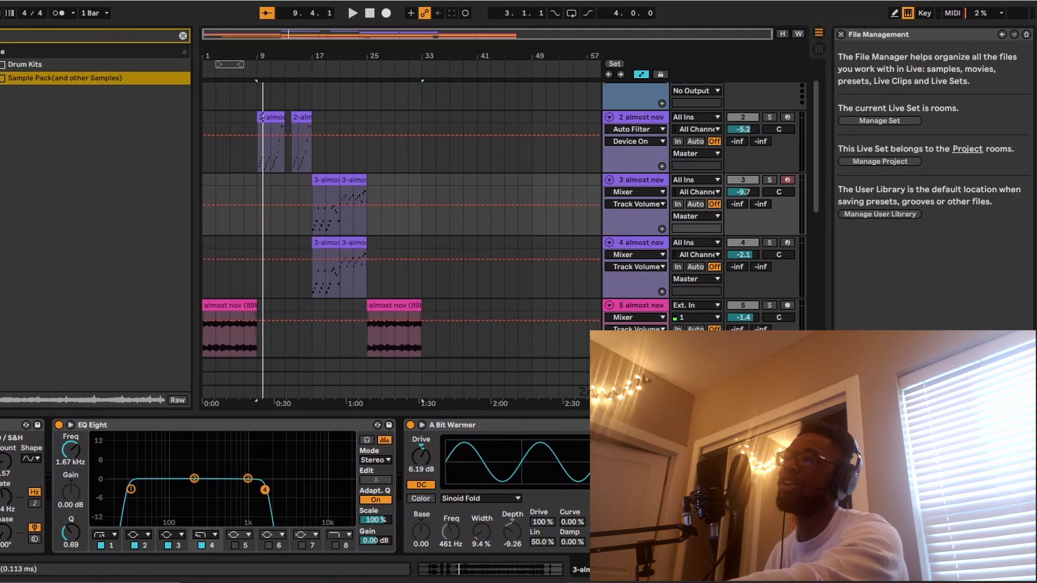
- Solo track 4 instead of track 7 and play its 3-almost nov clip from bar 17
left_click(627, 245)
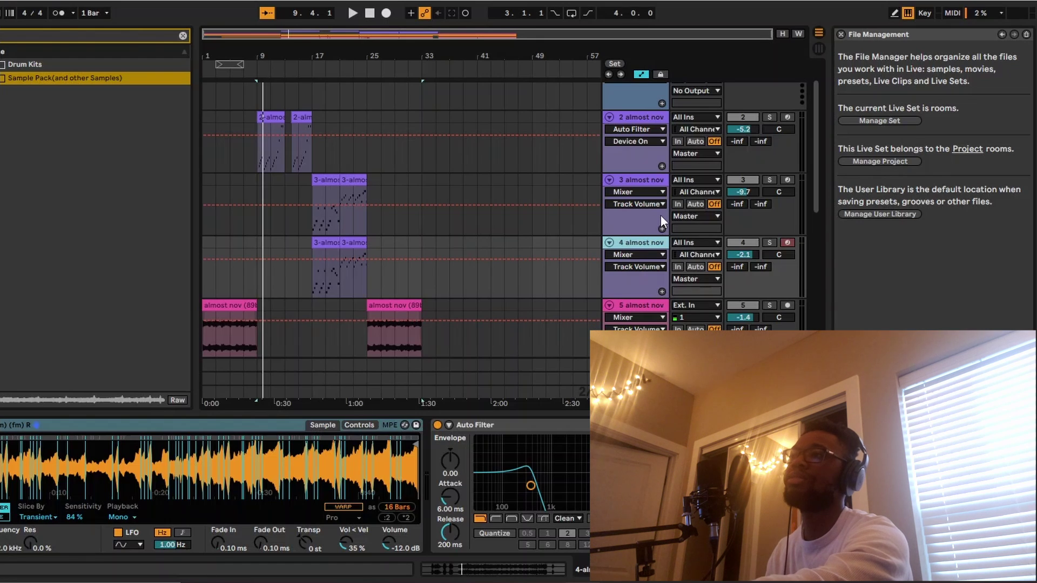
left_click(770, 242)
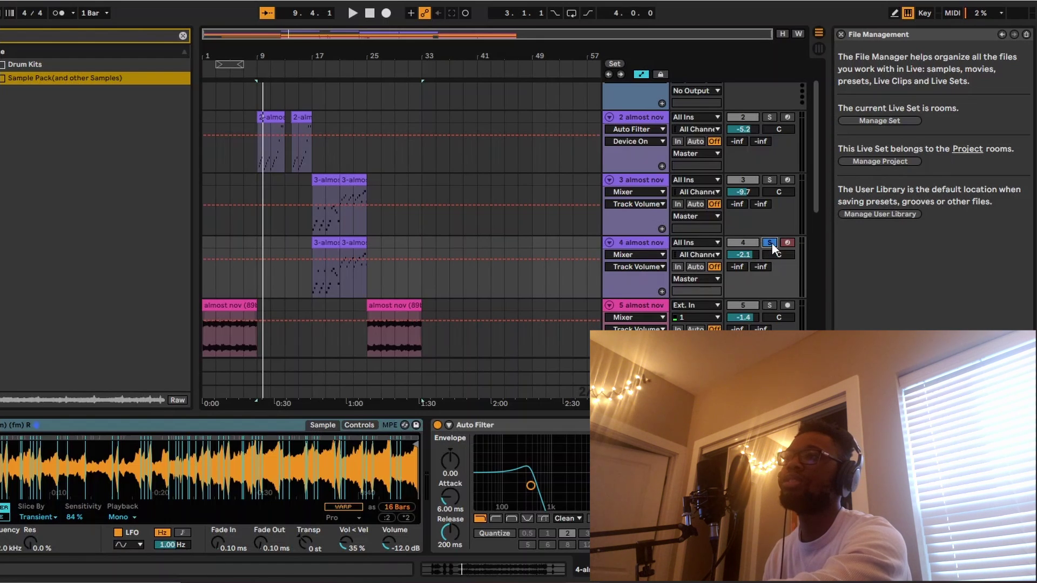
key("space")
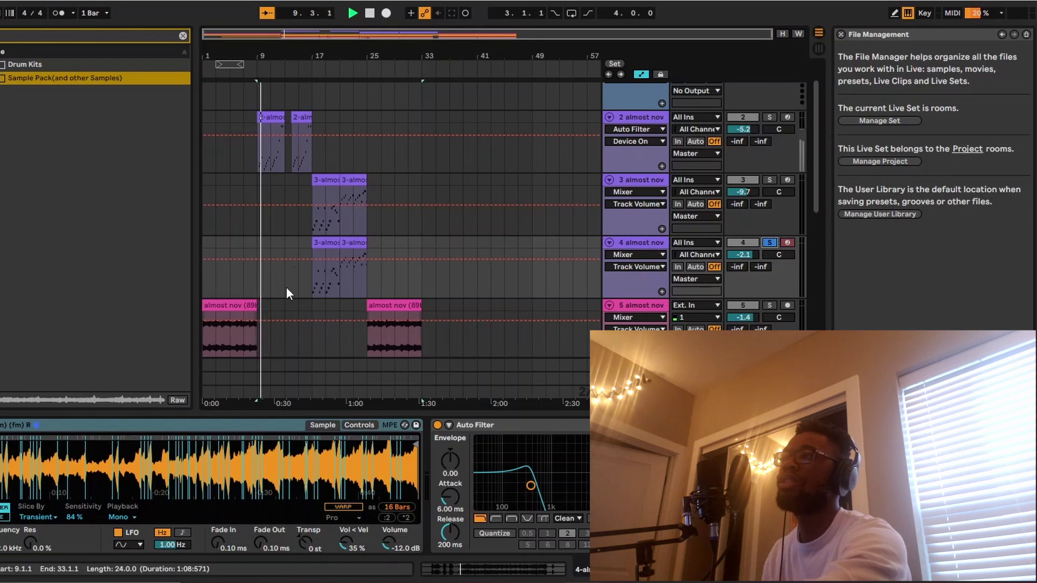
left_click(327, 242)
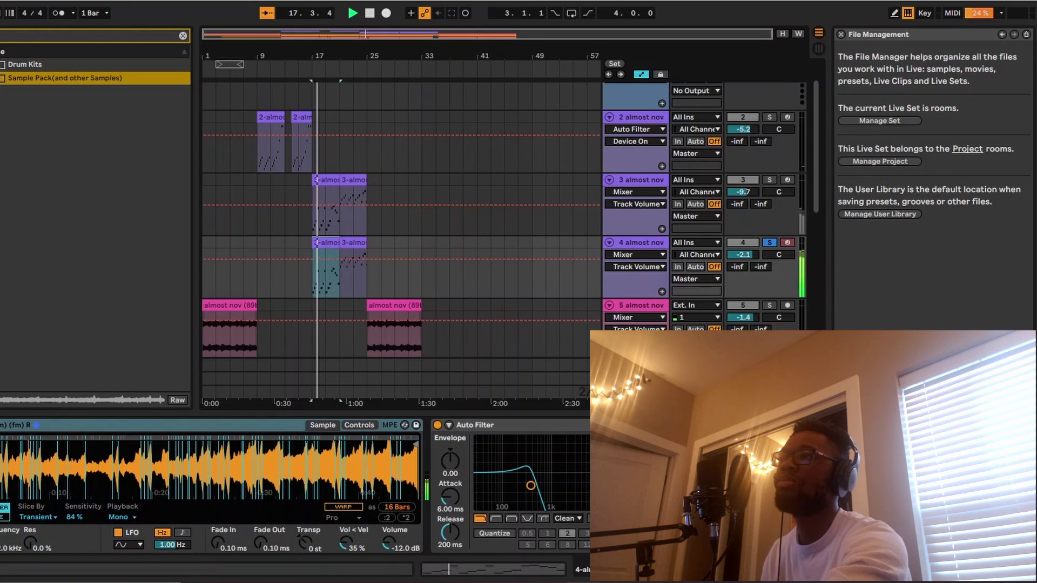
- Turn off track 4's solo to hear the full mix, and audition track 3 alone from bar 17 before unsoloing it
scroll(745, 324, "down", 2)
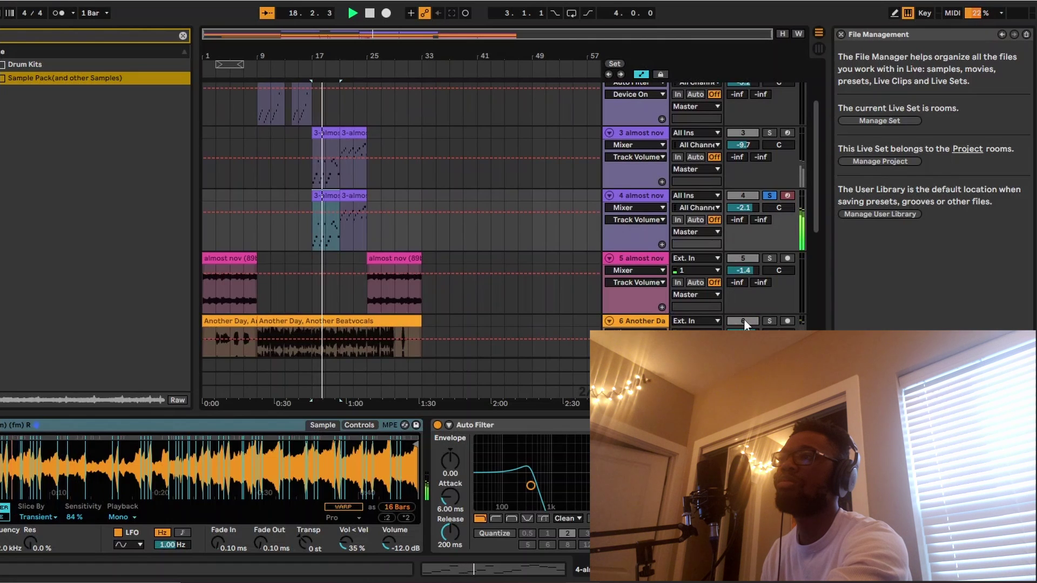
left_click(770, 195)
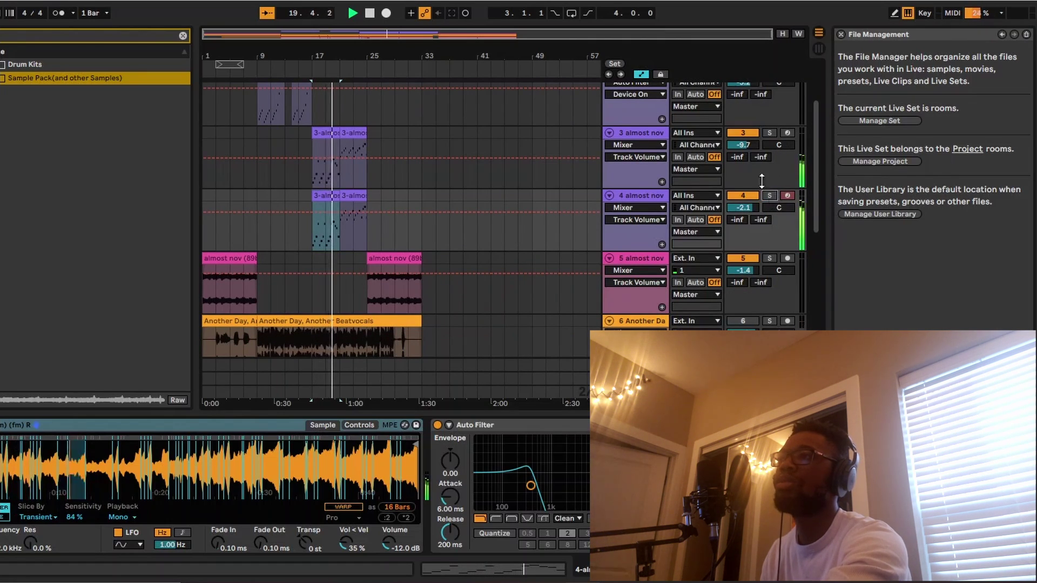
left_click(768, 133)
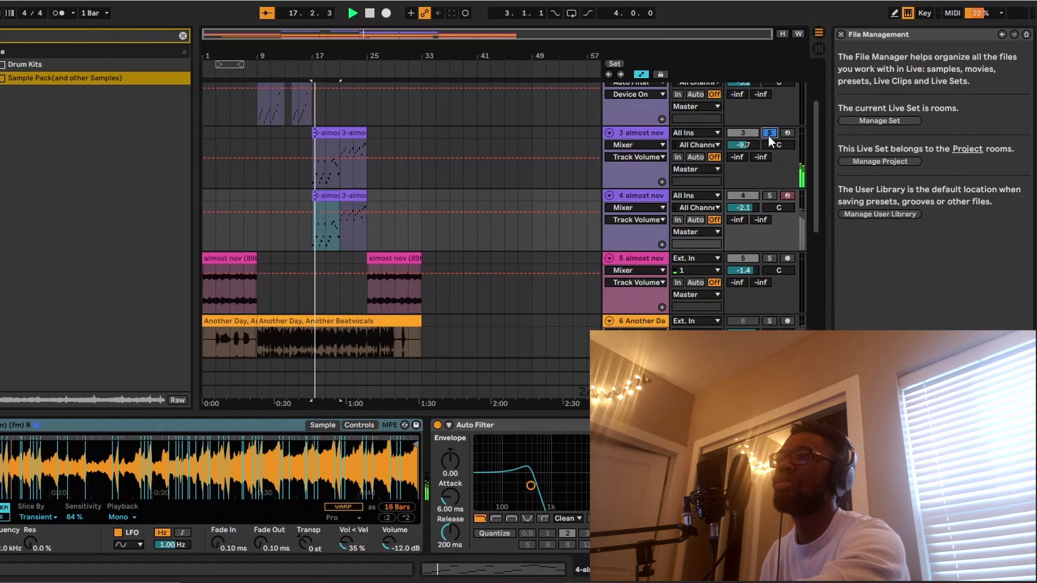
key("space")
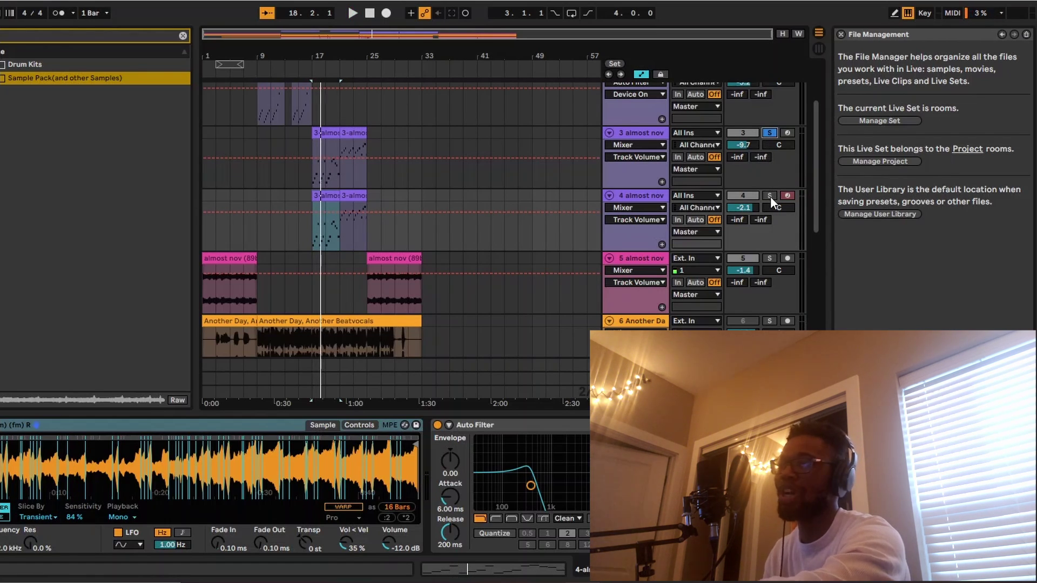
left_click(769, 132)
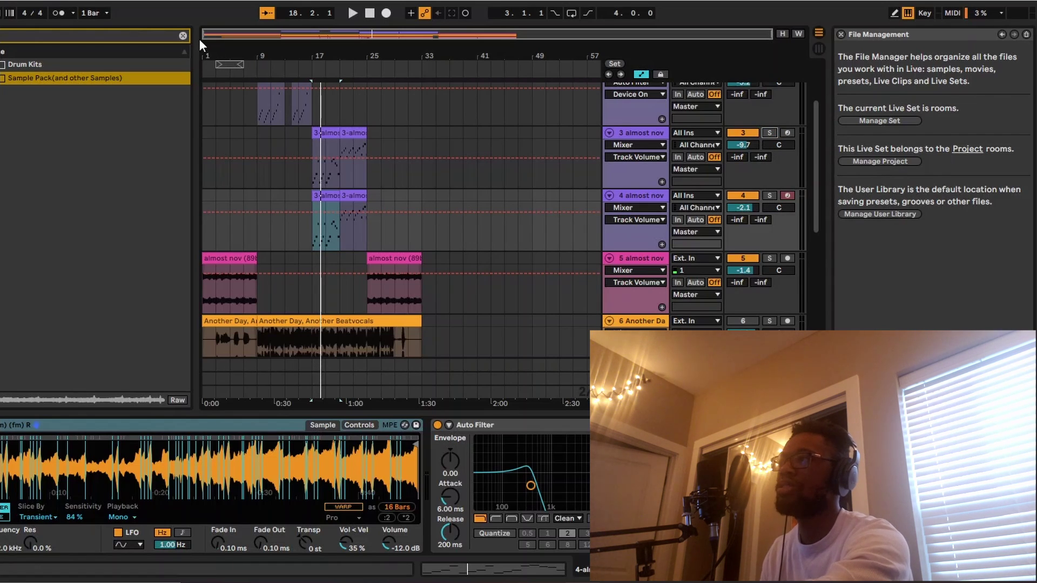
- Clear the search filter in the file browser
left_click(182, 37)
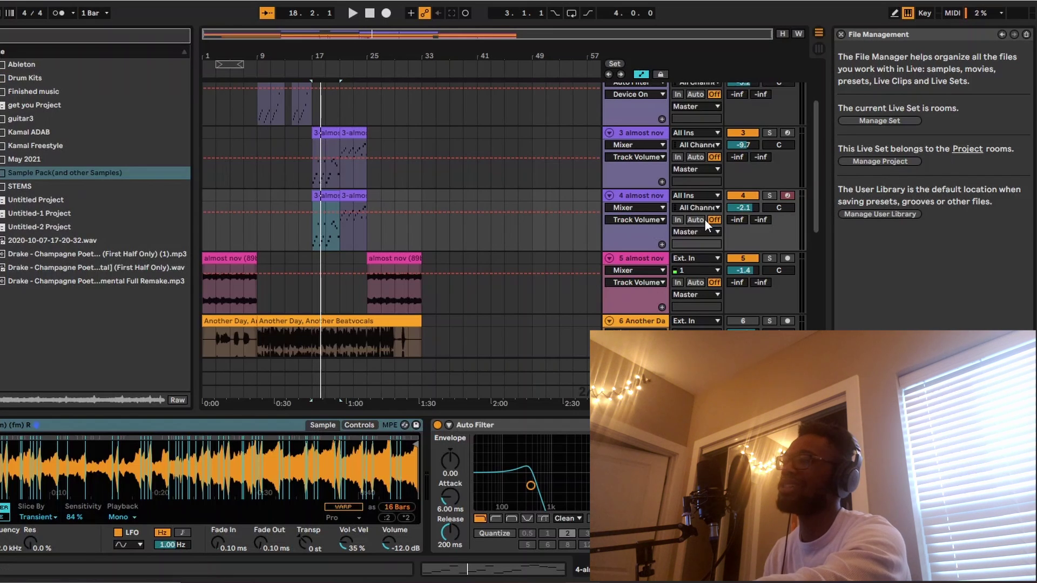
- Unsolo the vocals on track 6 and briefly play the full mix from bar 13
scroll(704, 218, "down", 5)
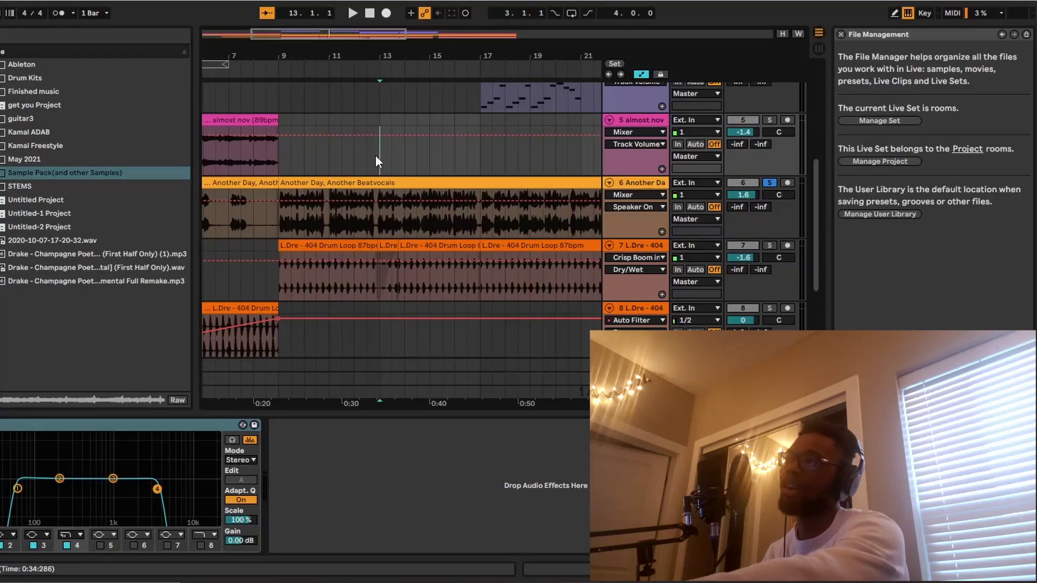
left_click(379, 162)
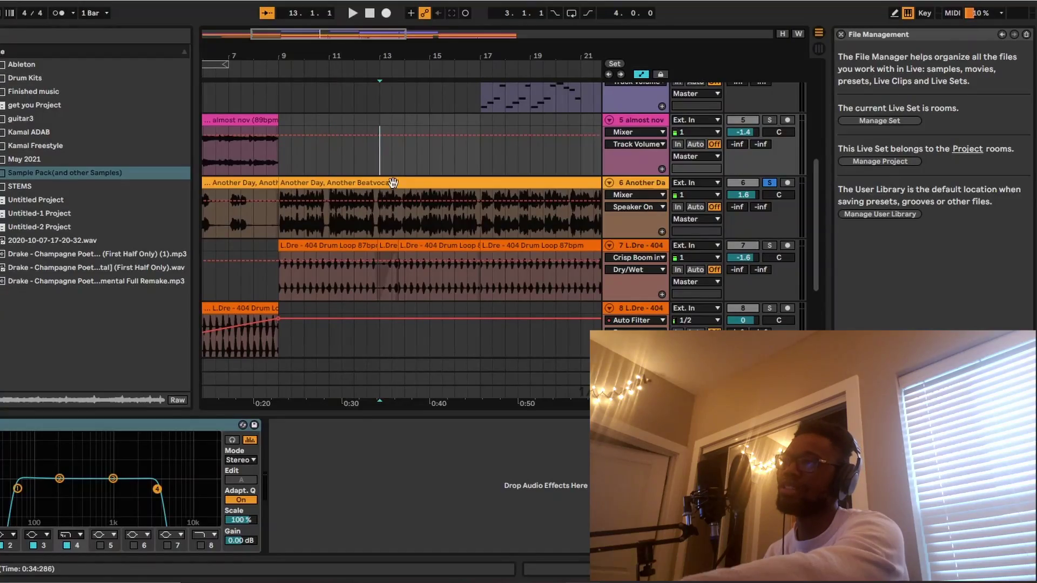
left_click(770, 184)
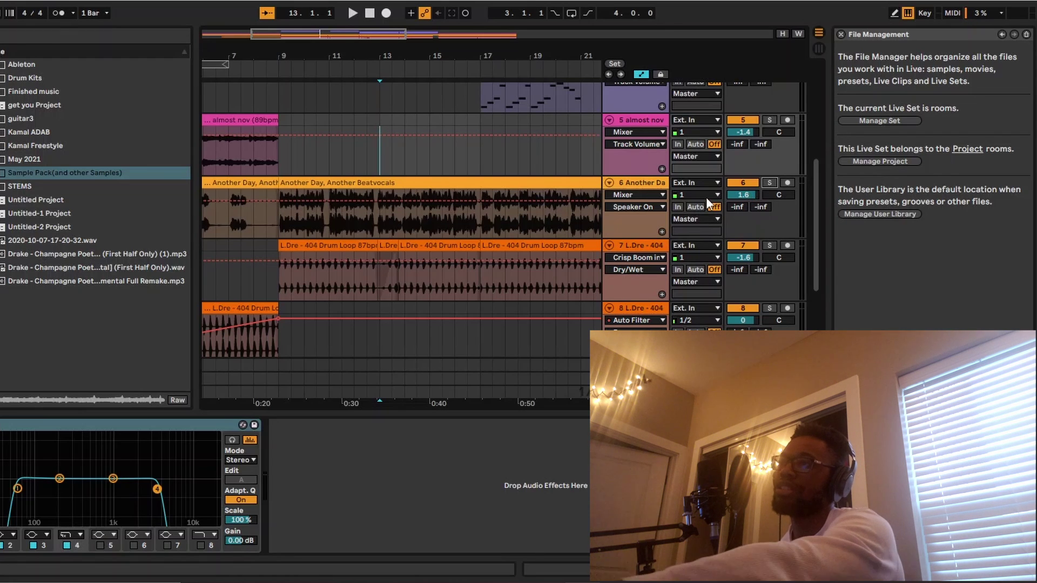
key("space")
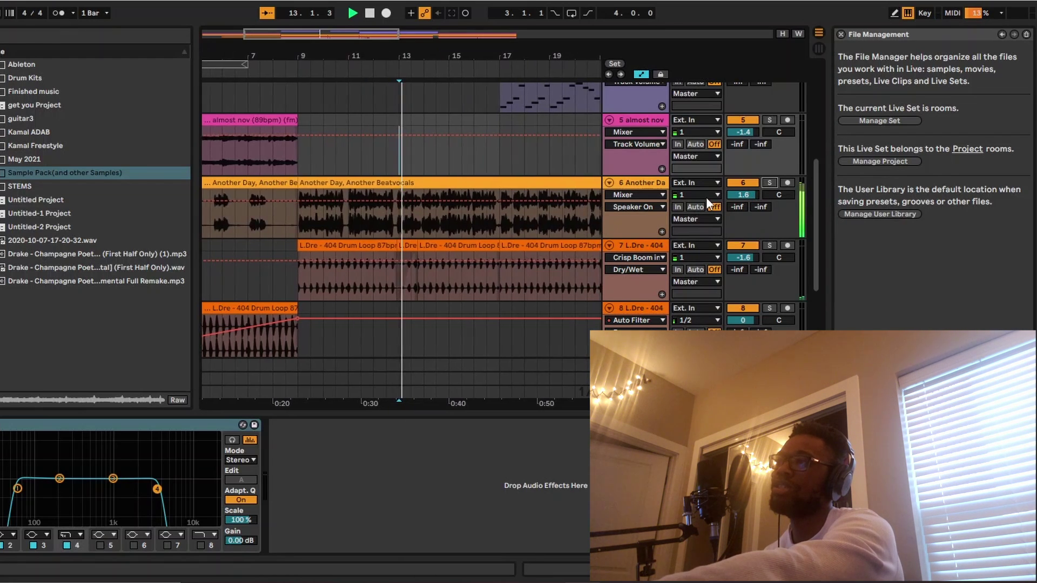
key("space")
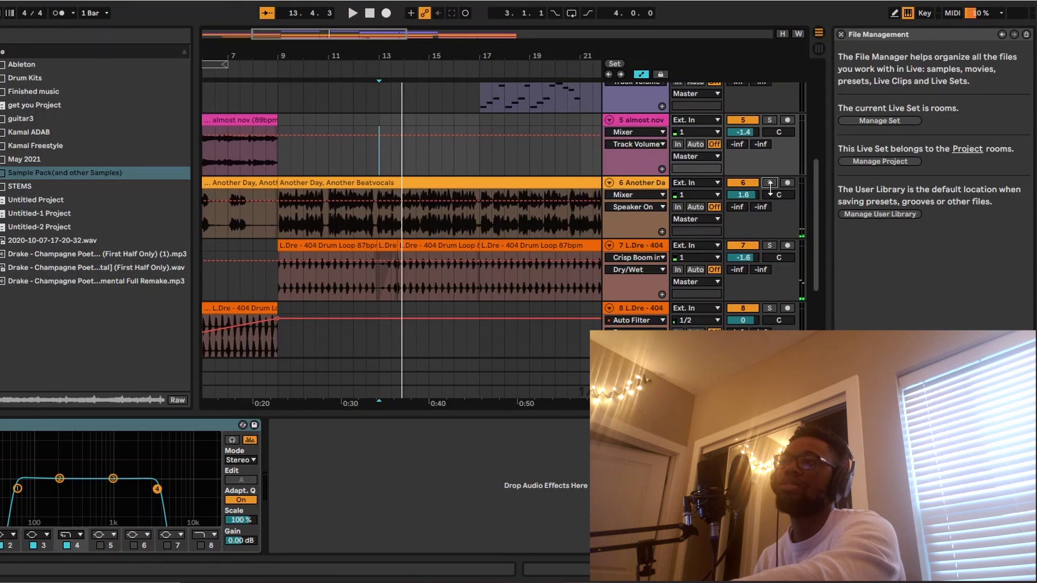
- Solo the Another Day vocals on track 6 again and play them on their own
right_click(768, 183)
key("Escape")
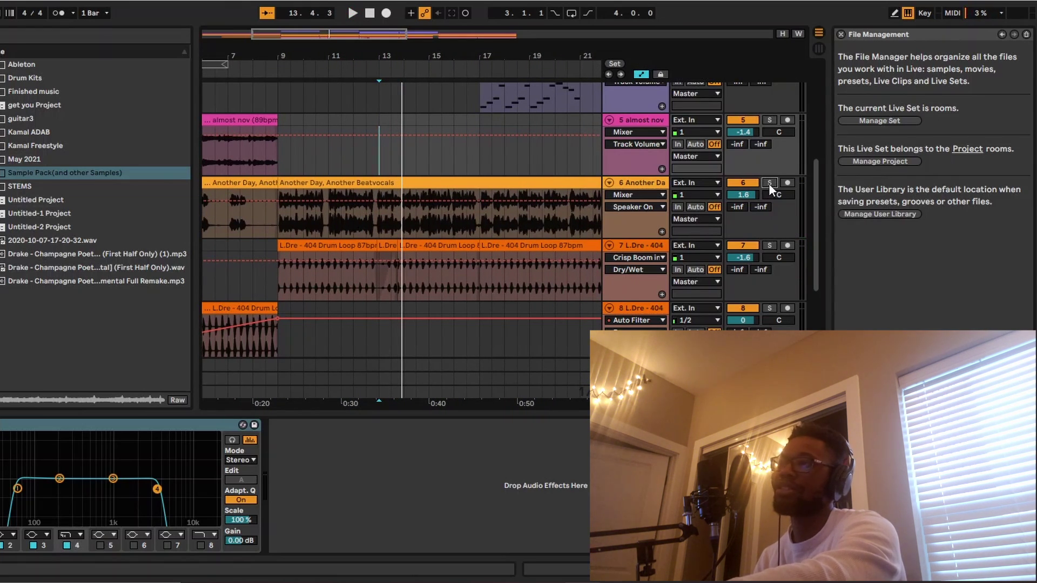
left_click(769, 183)
key("space")
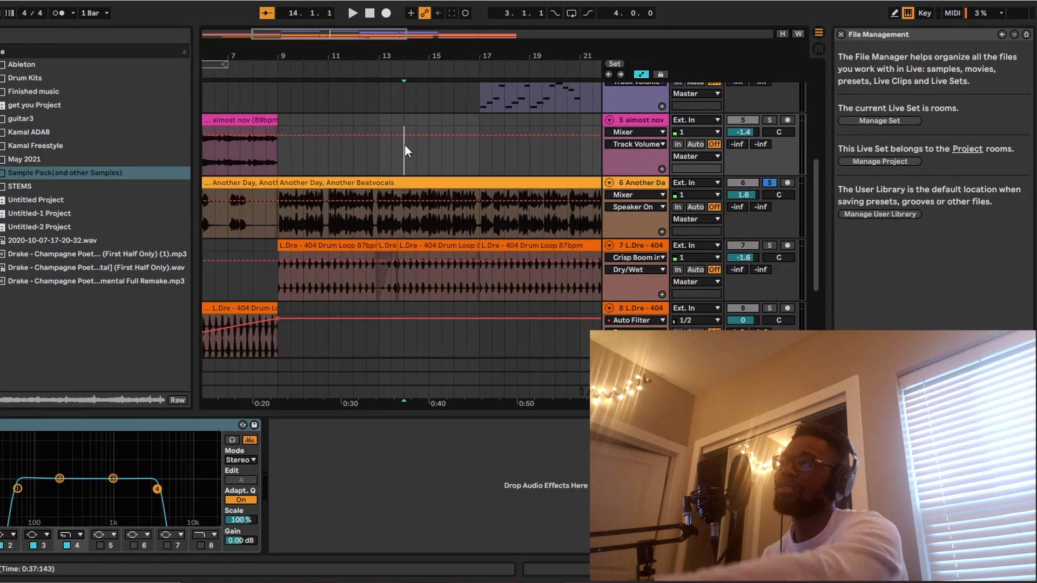
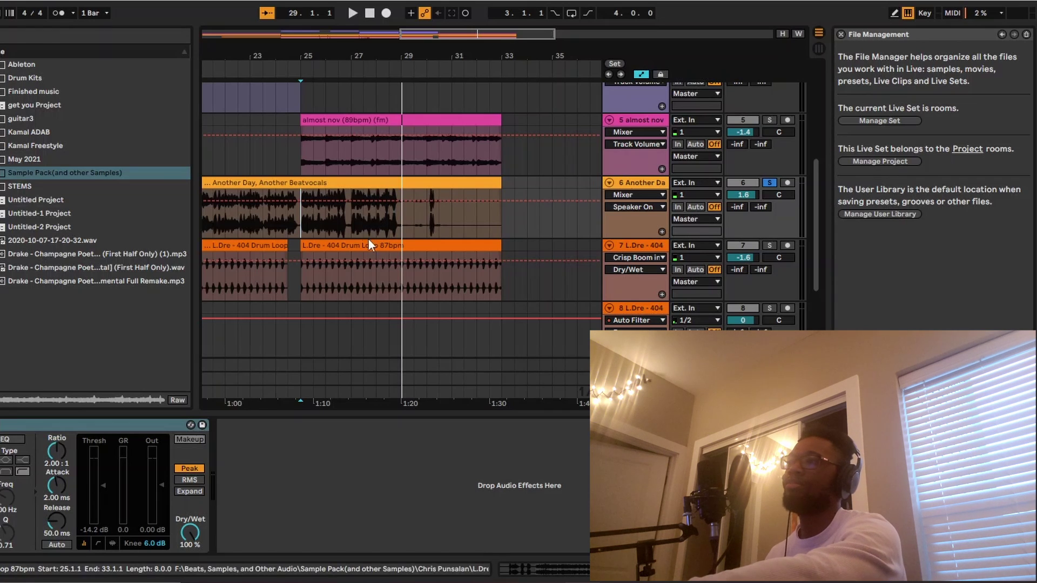
- Play the short vocal phrase near the end of the soloed track 6 clip from bar 30
left_click(421, 214)
key("space")
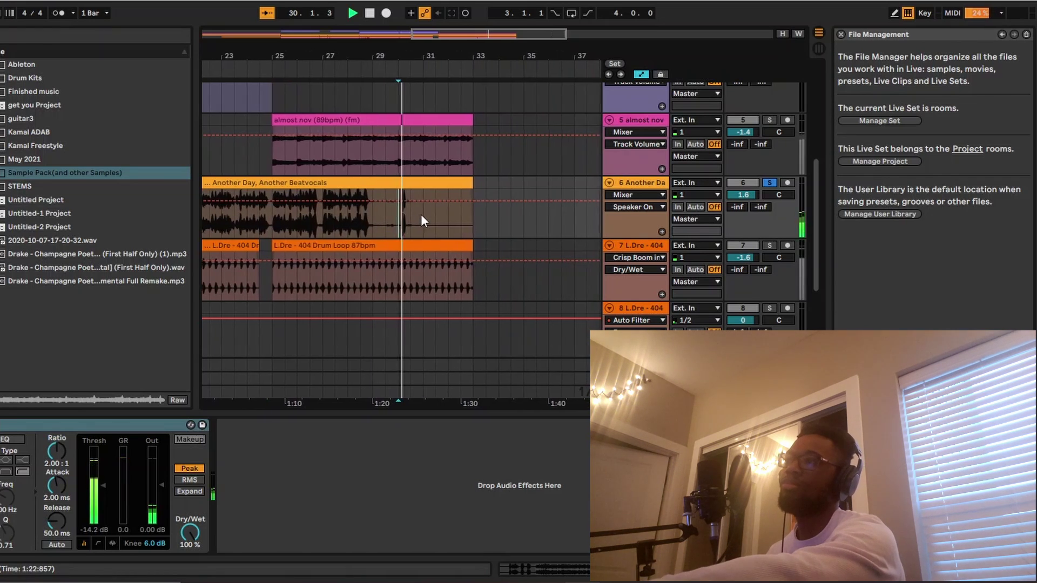
key("space")
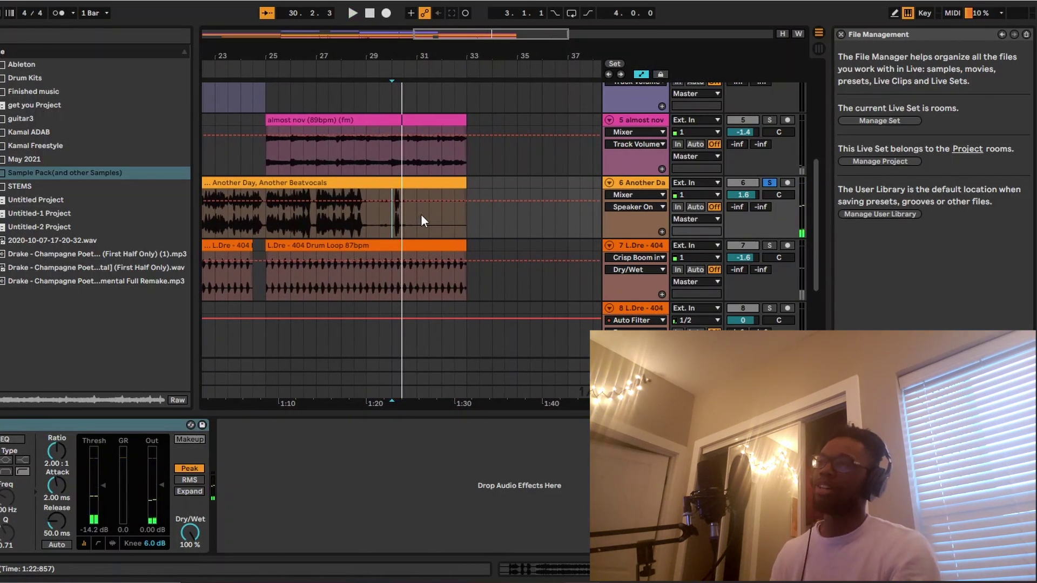